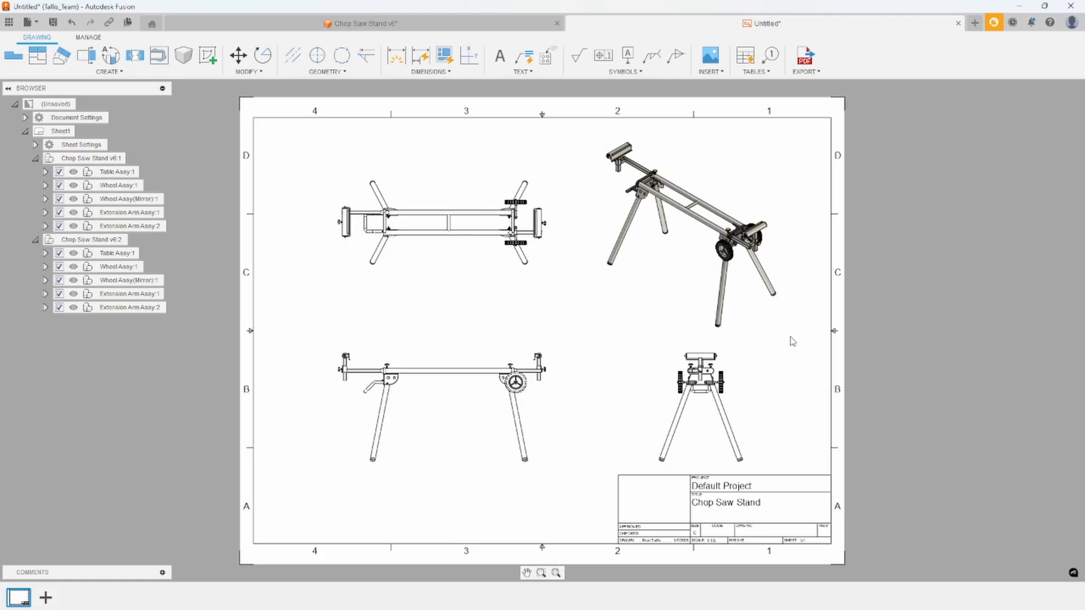
Delete the shaded isometric view from the sheet and start a new base view of the Chop Saw Stand.
{"action": "left_click", "coordinate": [779, 218]}
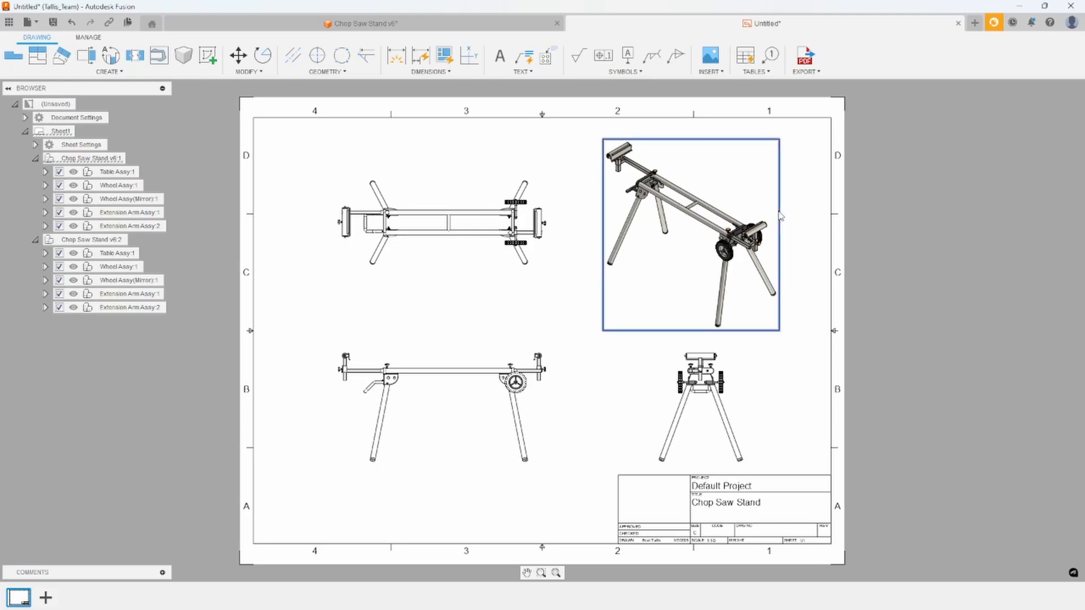
{"action": "key", "text": "Delete"}
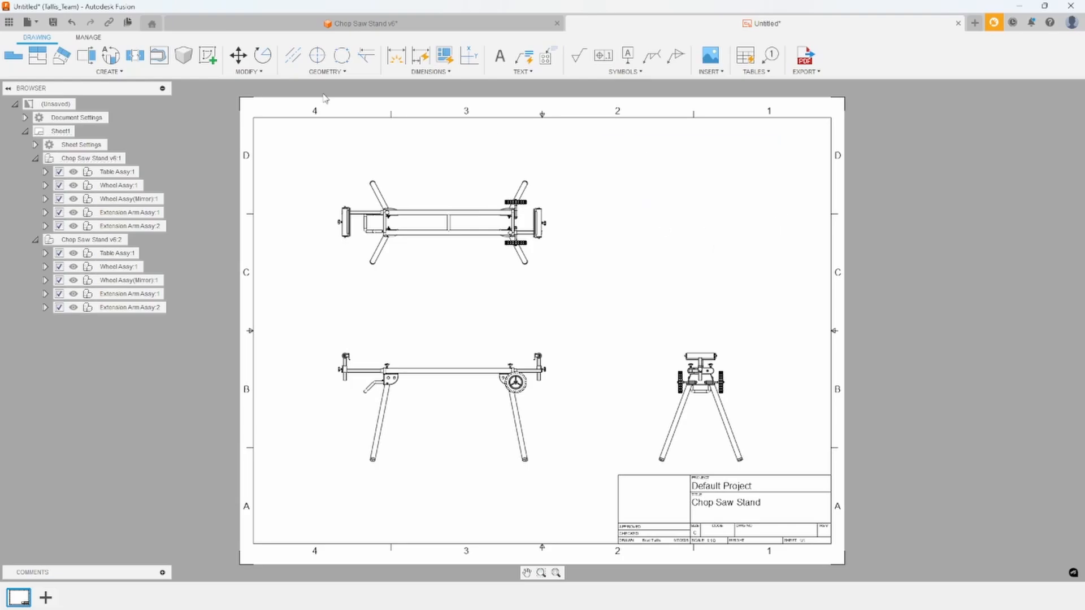
{"action": "left_click", "coordinate": [14, 54]}
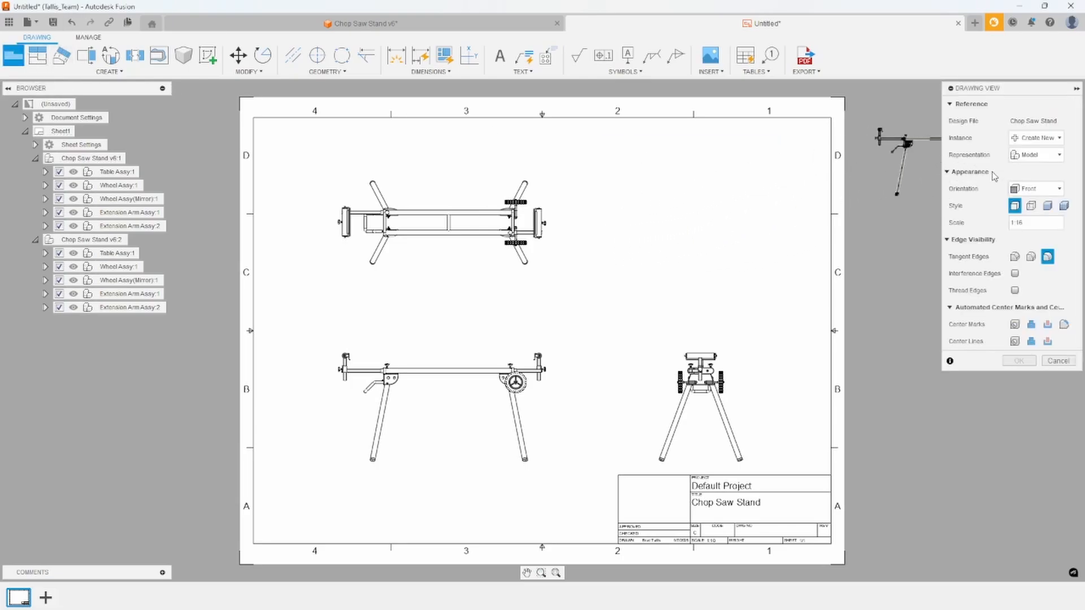
Try the SW, SE, NE and NW isometric orientations for the base view at 1:8 scale.
{"action": "left_click", "coordinate": [1030, 192]}
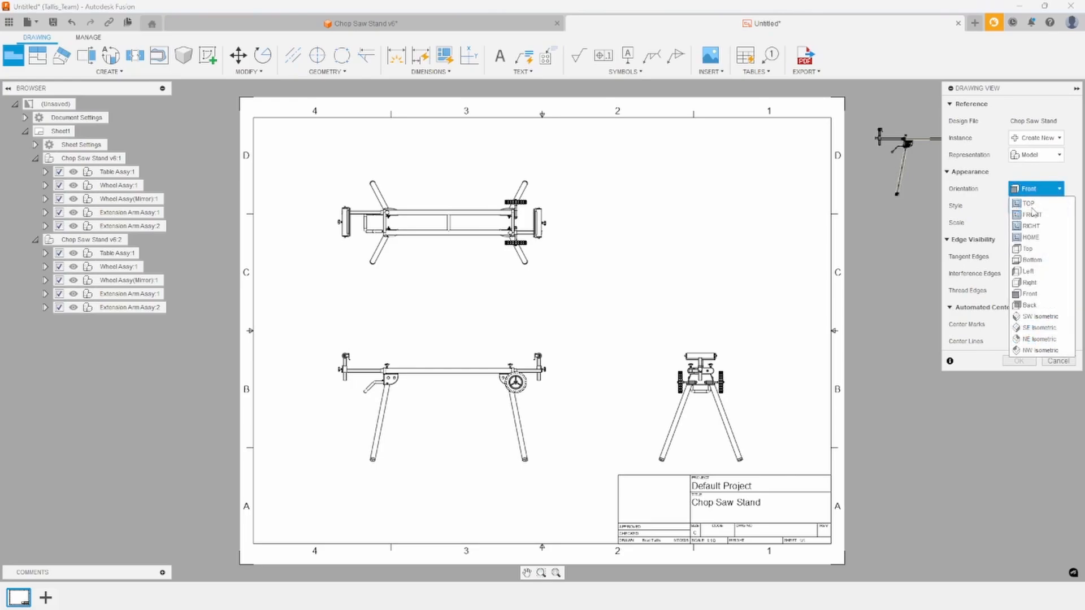
{"action": "left_click", "coordinate": [1040, 317]}
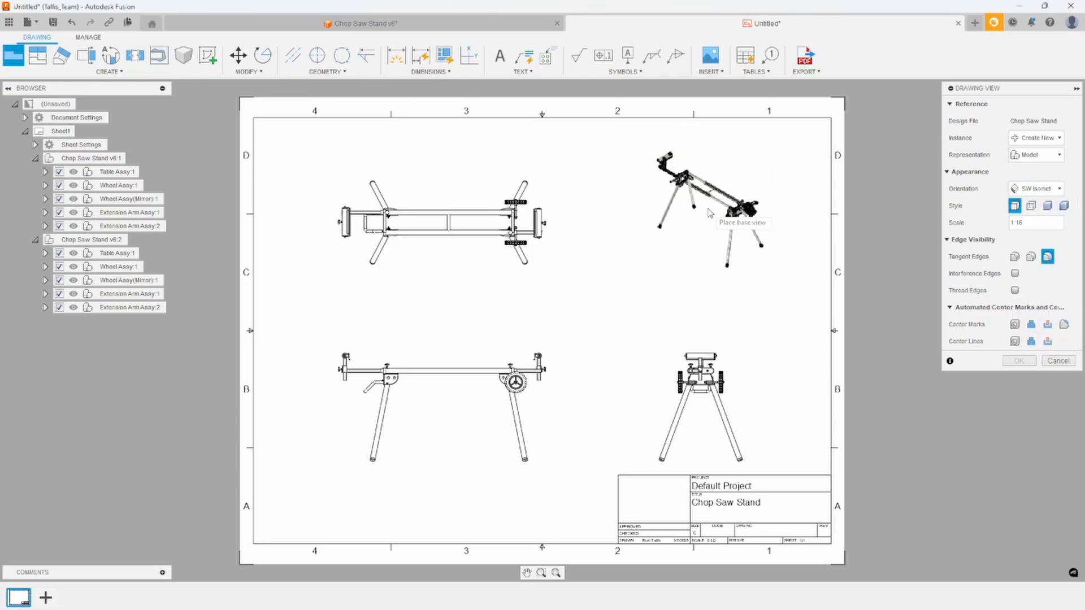
{"action": "left_click", "coordinate": [1070, 226]}
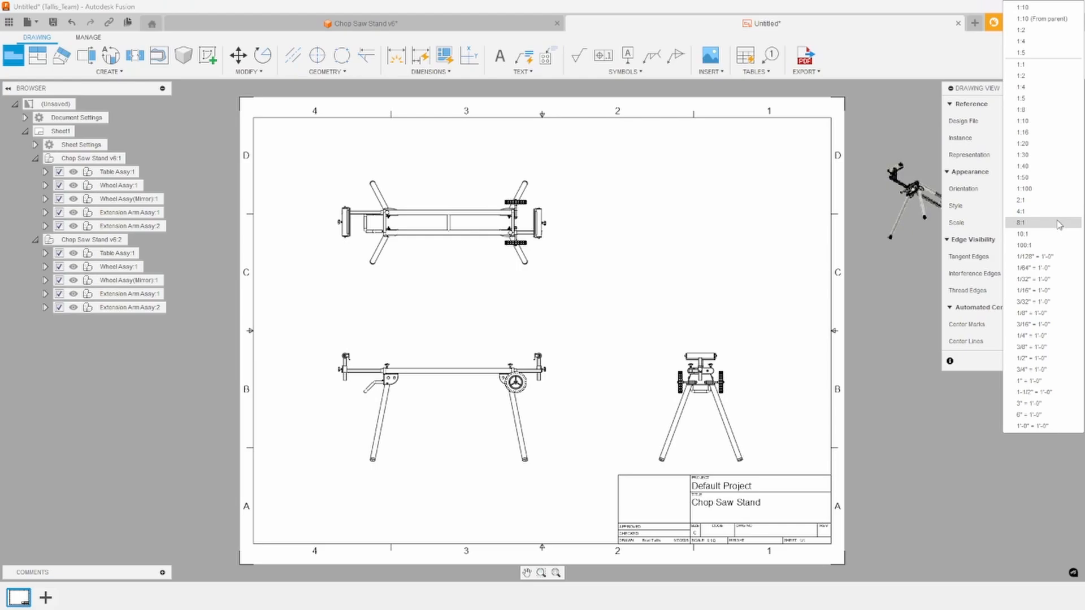
{"action": "left_click", "coordinate": [1025, 110]}
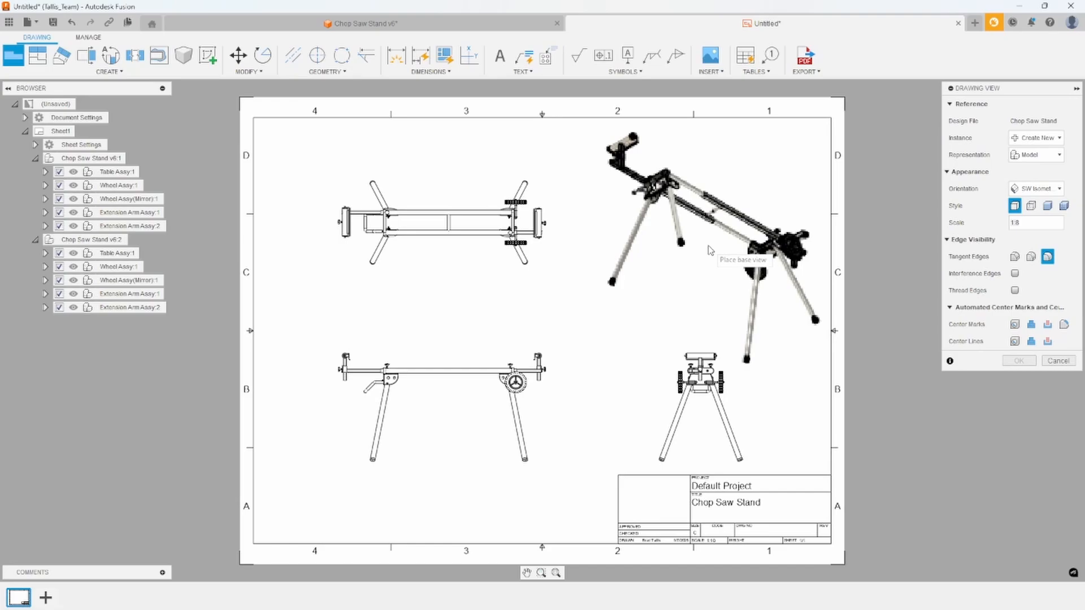
{"action": "left_click", "coordinate": [1037, 189]}
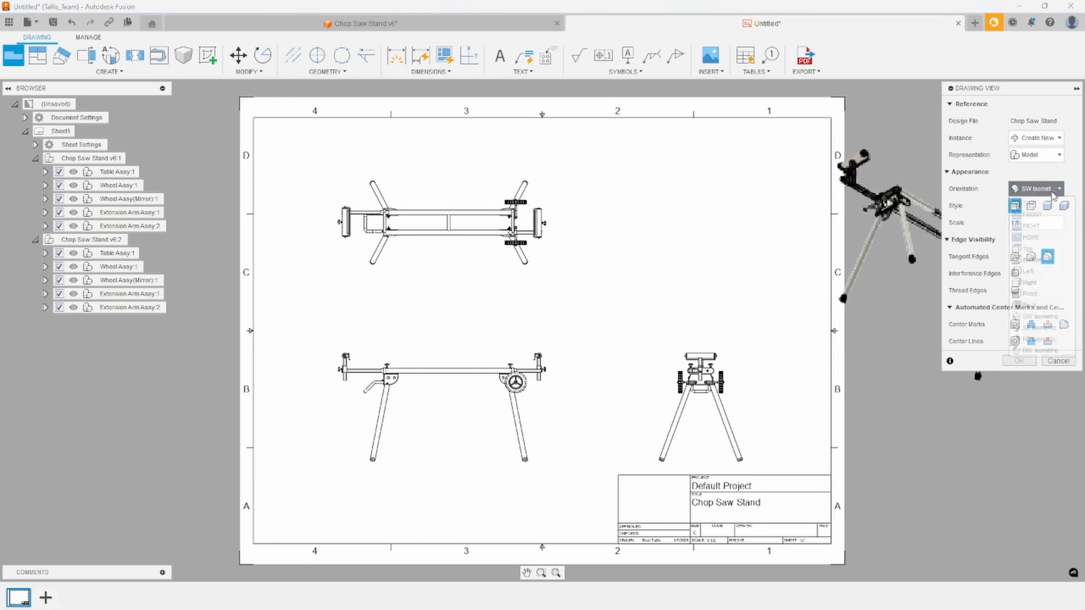
{"action": "left_click", "coordinate": [1039, 328]}
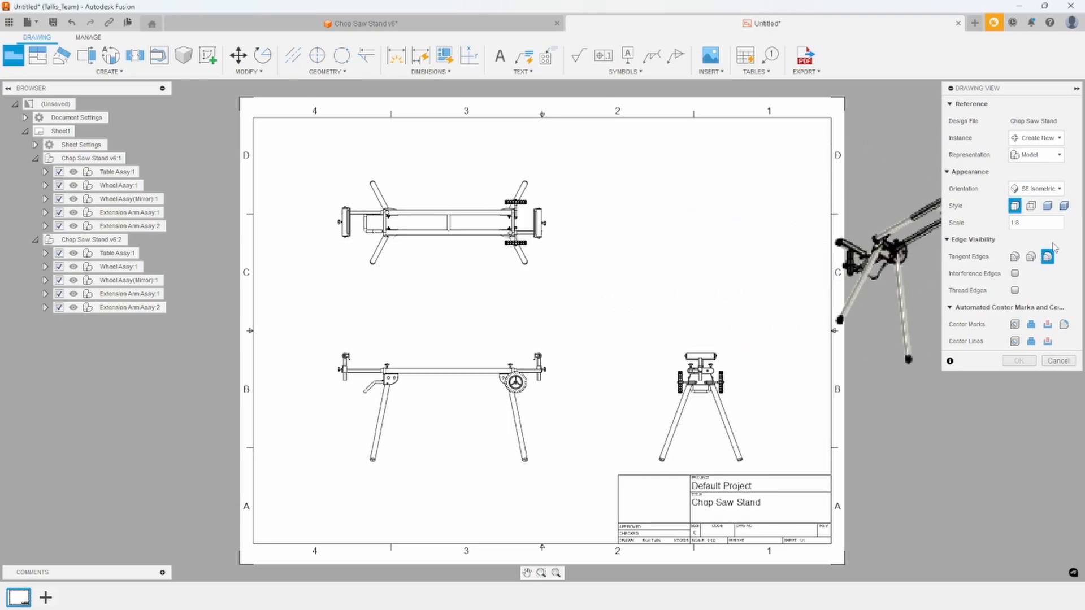
{"action": "left_click", "coordinate": [1058, 190]}
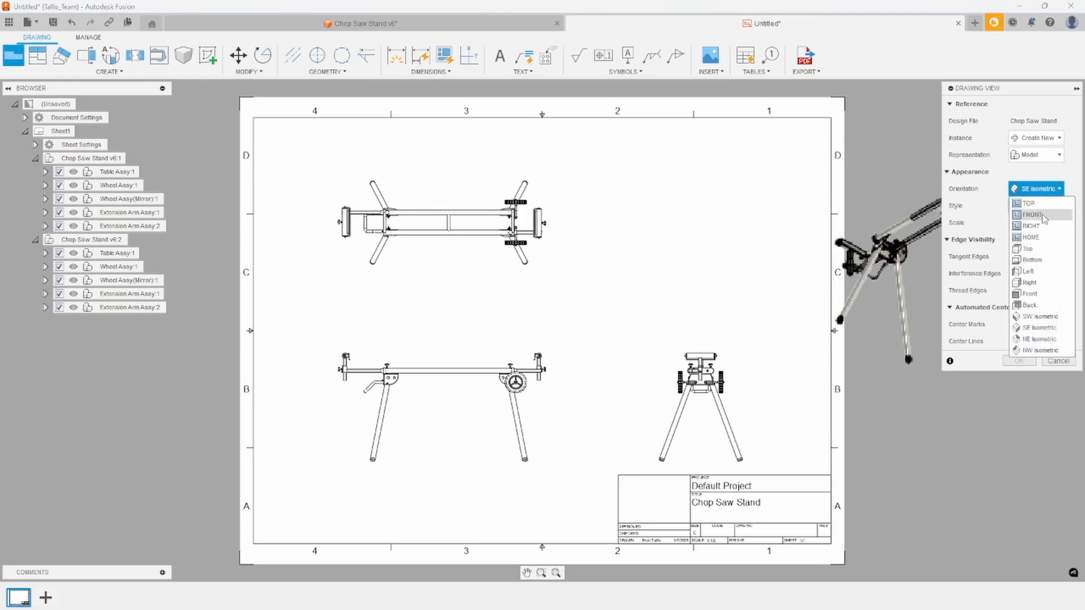
{"action": "left_click", "coordinate": [1034, 341]}
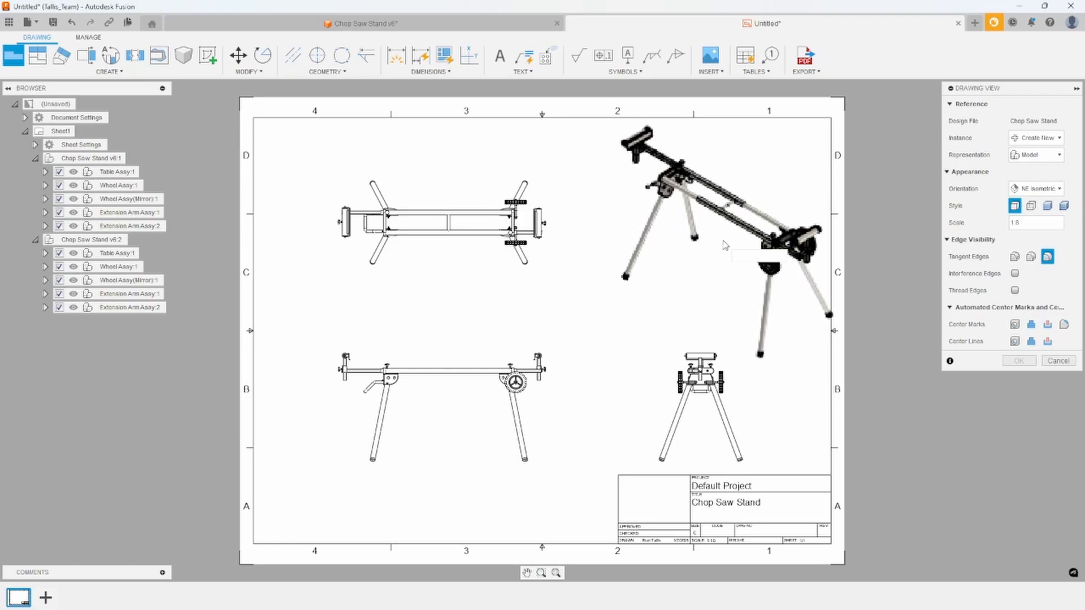
{"action": "left_click", "coordinate": [1056, 188]}
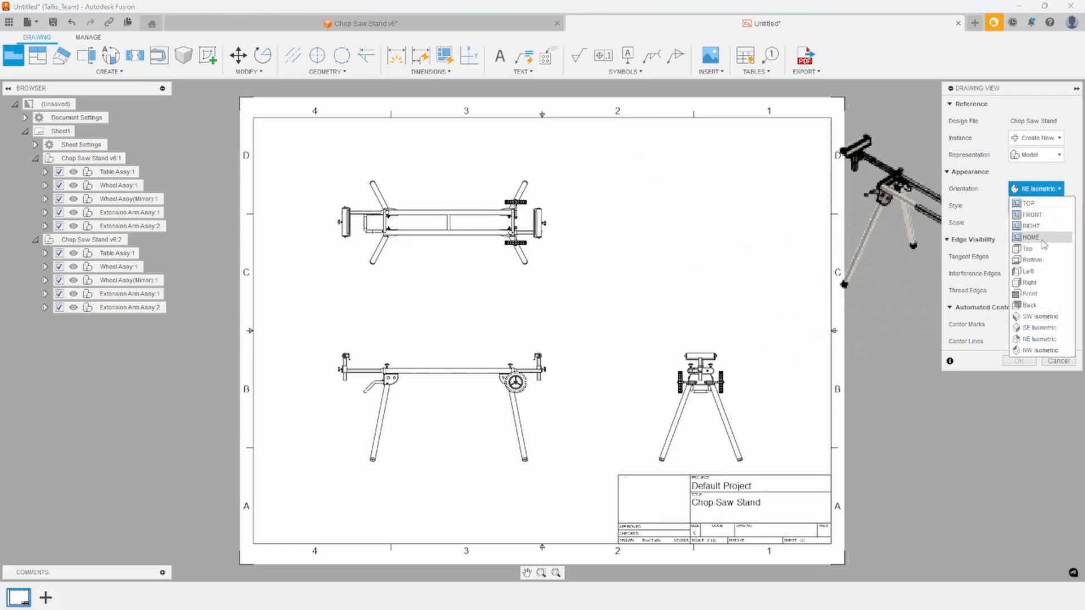
{"action": "left_click", "coordinate": [1034, 351]}
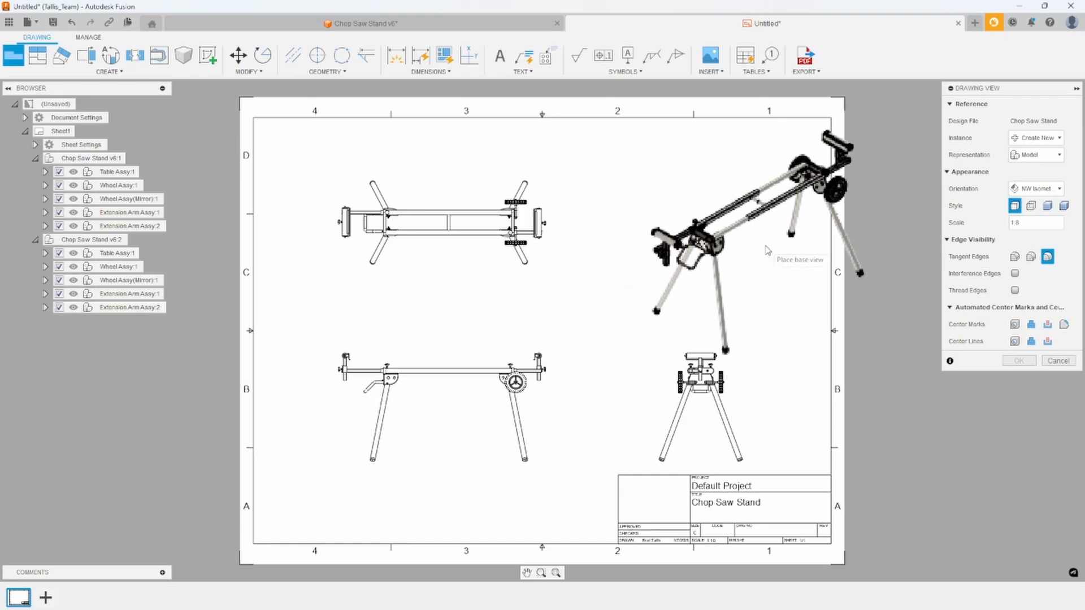
Place the base view in the sheet's upper-right area with NE Isometric orientation and 1:10 scale.
{"action": "left_click", "coordinate": [1040, 189]}
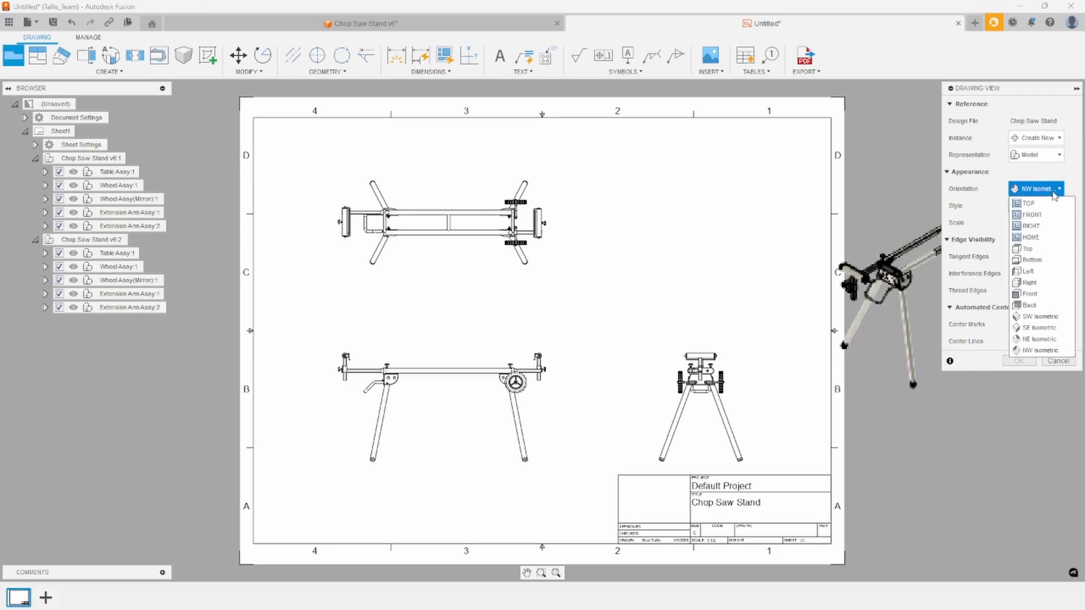
{"action": "left_click", "coordinate": [1040, 339]}
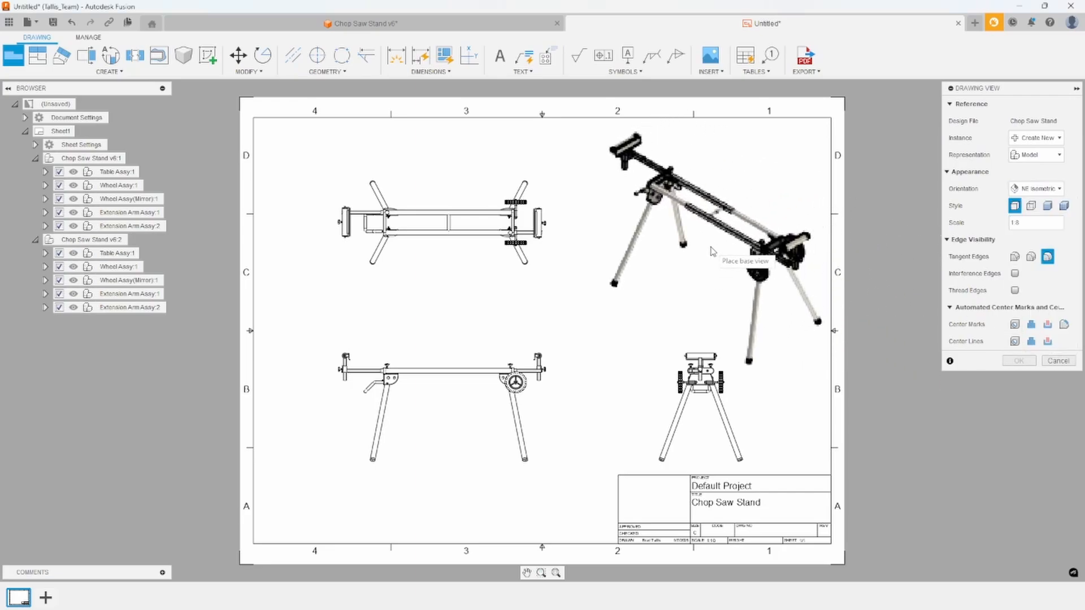
{"action": "left_click", "coordinate": [1062, 223]}
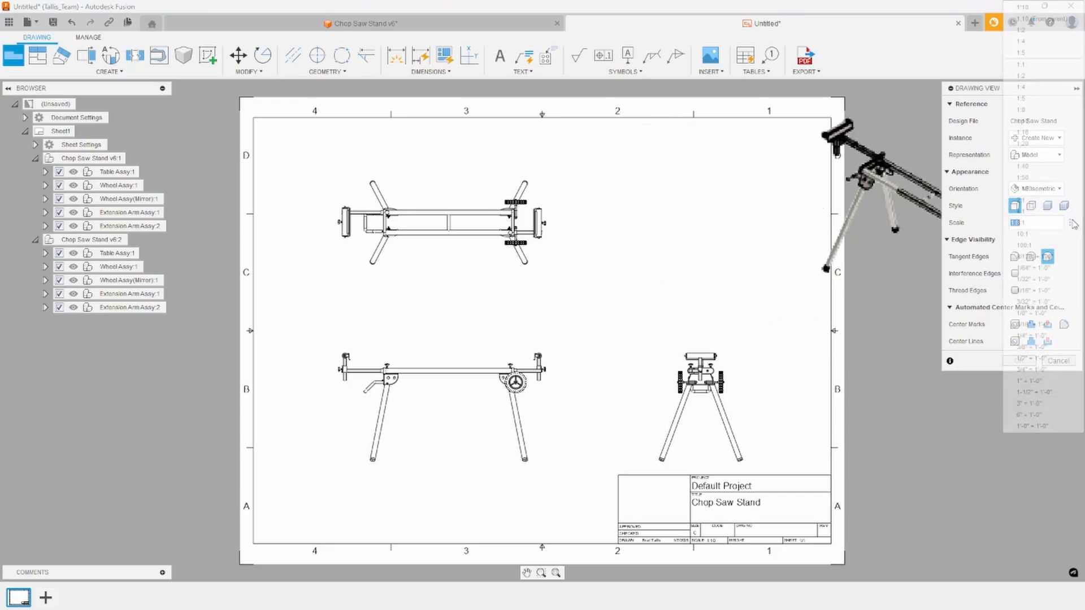
{"action": "left_click", "coordinate": [1037, 122]}
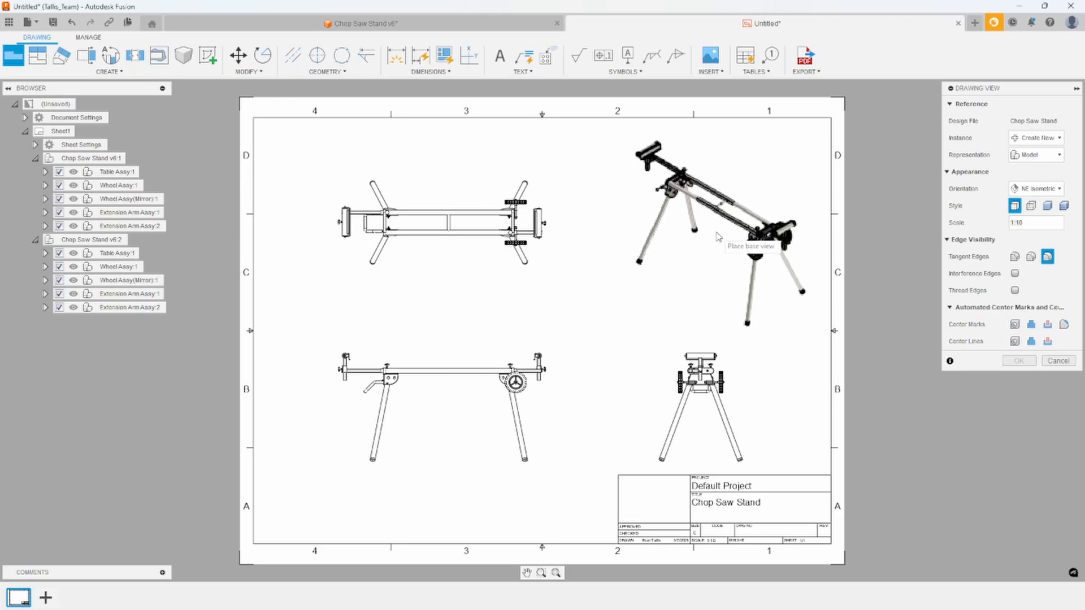
{"action": "left_click", "coordinate": [1020, 361]}
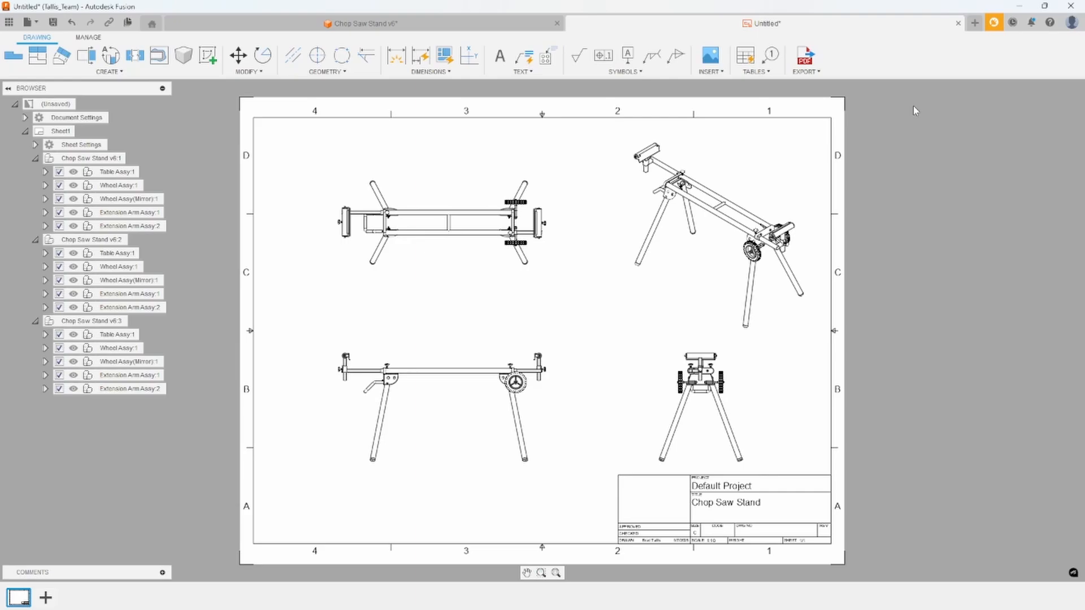
Switch to the Chop Saw Stand design and look through its TOP, FRONT, RIGHT and HOME named views.
{"action": "left_click", "coordinate": [403, 25]}
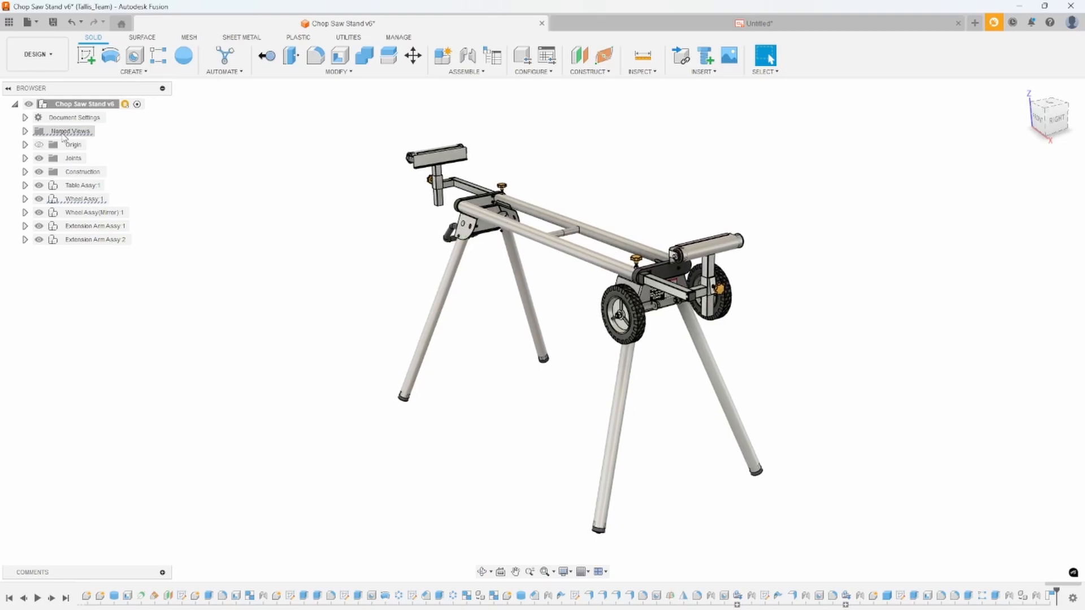
{"action": "left_click", "coordinate": [25, 132]}
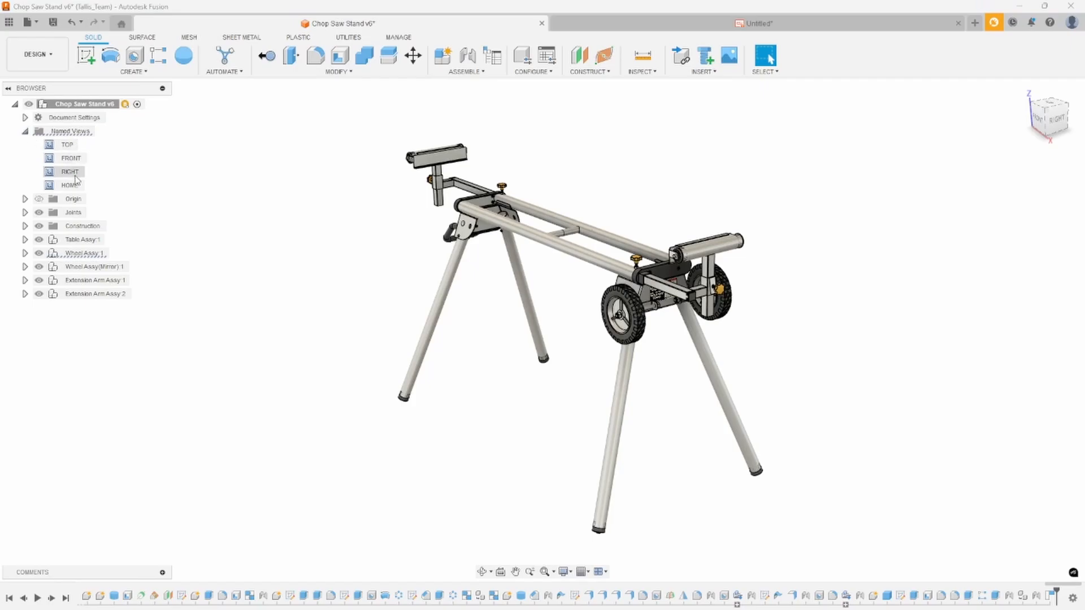
{"action": "double_click", "coordinate": [74, 146]}
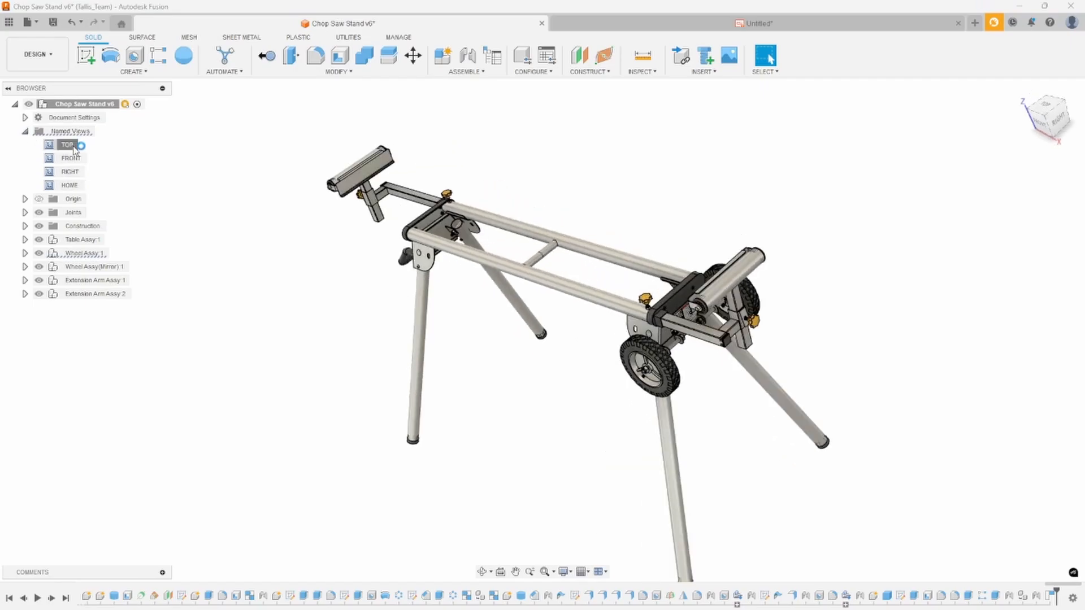
{"action": "double_click", "coordinate": [77, 158]}
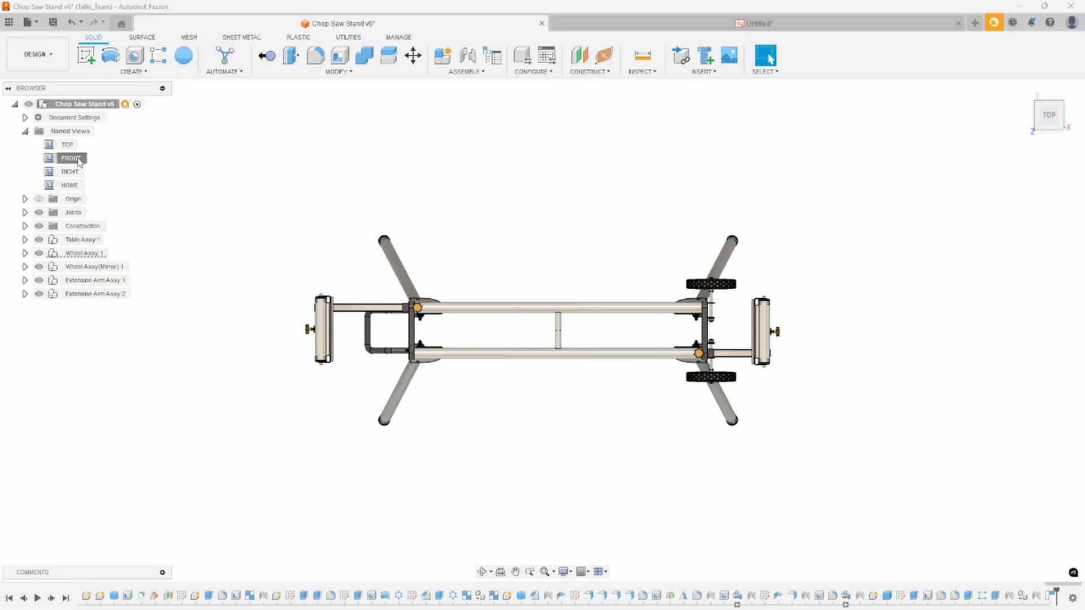
{"action": "double_click", "coordinate": [77, 173]}
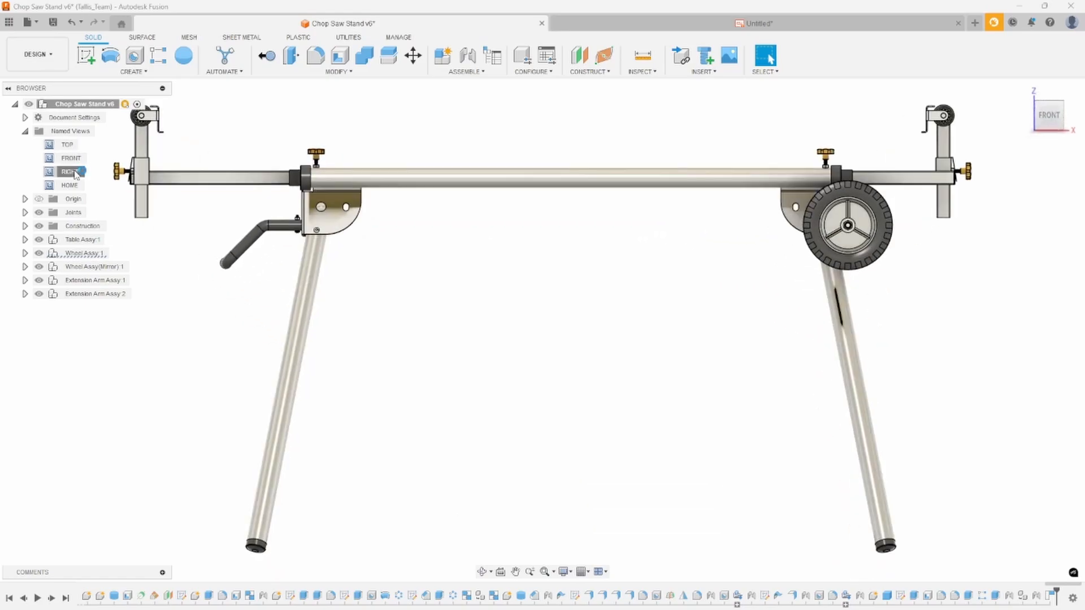
{"action": "double_click", "coordinate": [77, 186]}
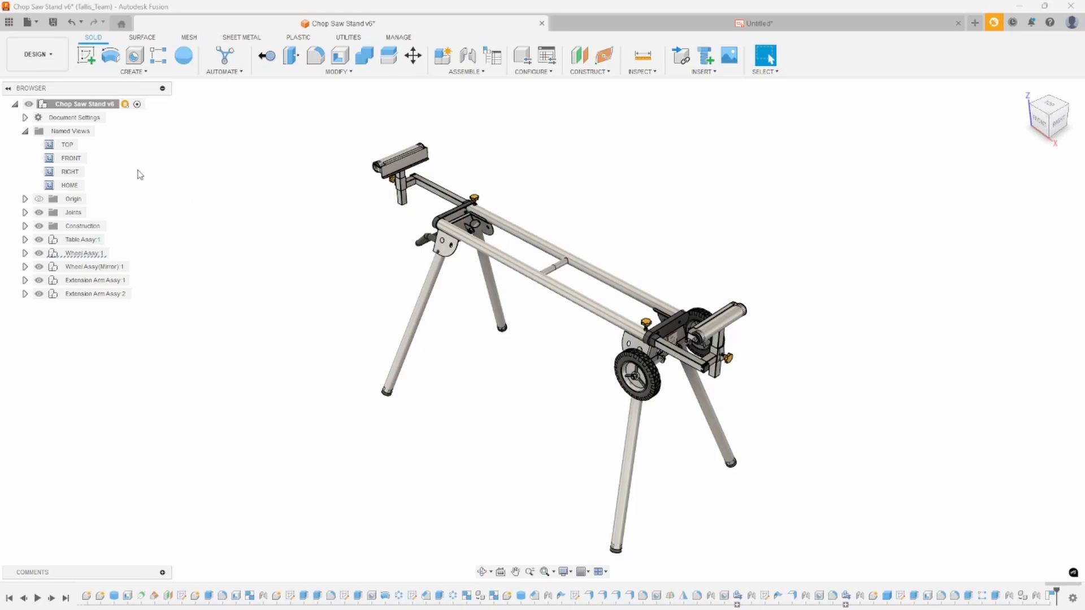
Save a lower three-quarter view of the whole stand from its wheel end as a named view called "New Iso".
{"action": "right_click", "coordinate": [83, 134]}
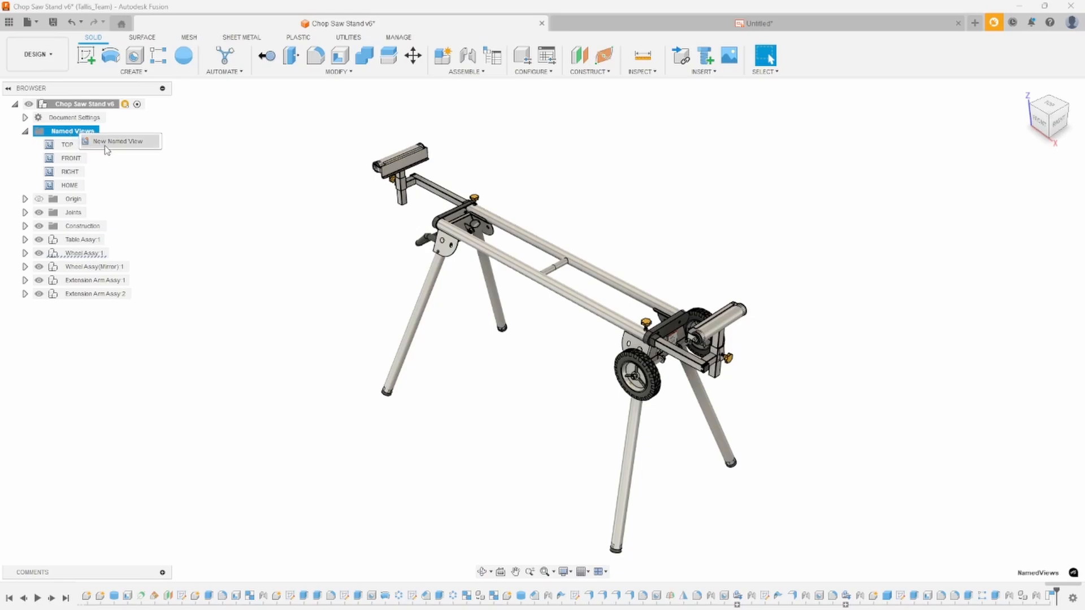
{"action": "left_click", "coordinate": [188, 171]}
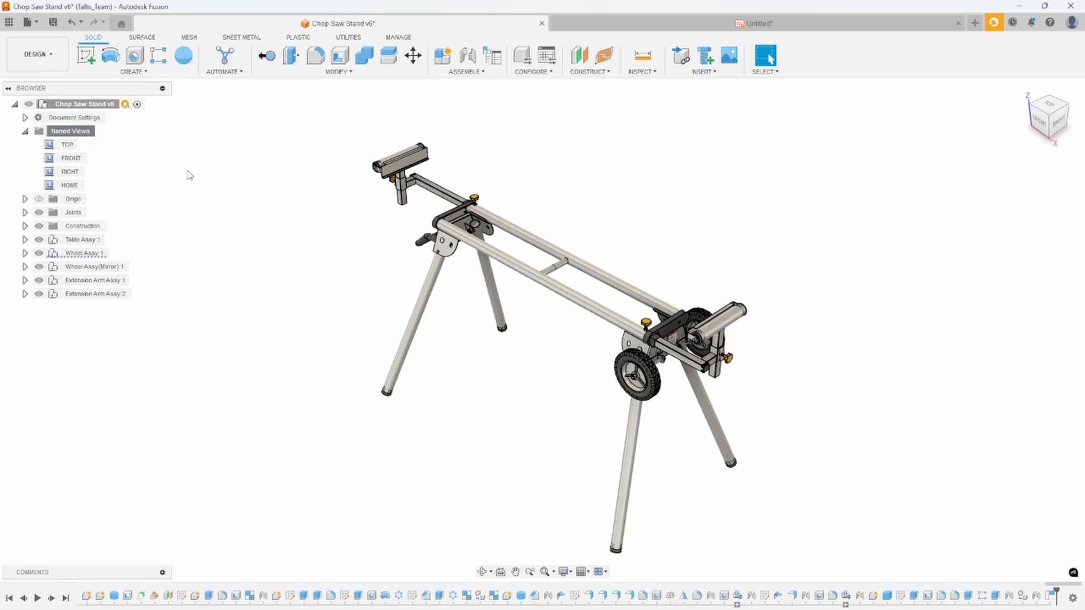
{"action": "middle_click_drag", "start_coordinate": [258, 242], "coordinate": [259, 237], "text": "shift"}
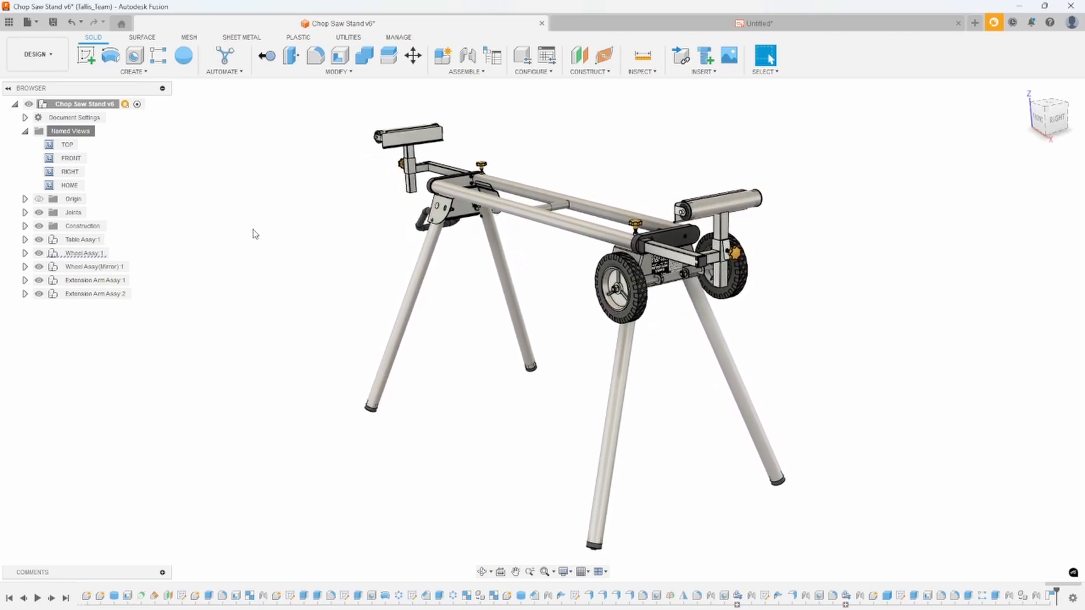
{"action": "right_click", "coordinate": [85, 134]}
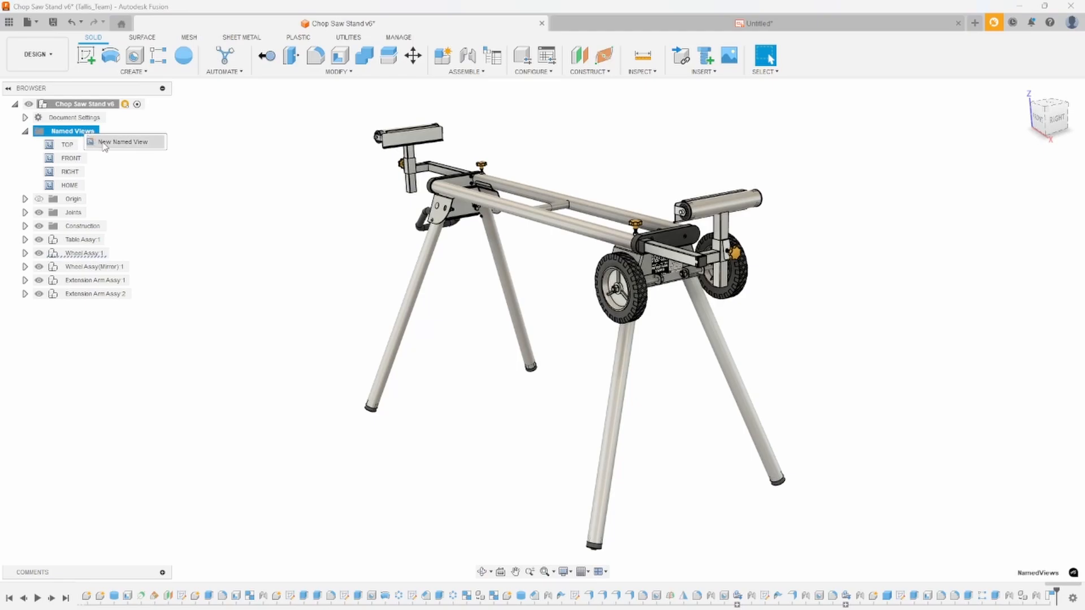
{"action": "left_click", "coordinate": [110, 143]}
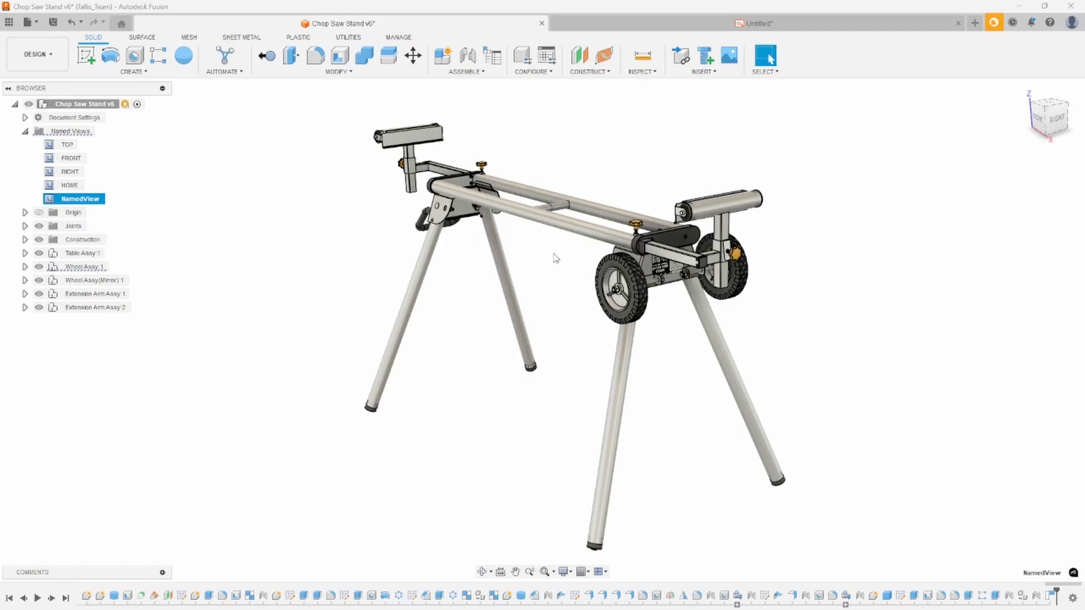
{"action": "double_click", "coordinate": [101, 199]}
{"action": "type", "text": "New Iso"}
{"action": "key", "text": "Return"}
{"action": "left_click", "coordinate": [131, 206]}
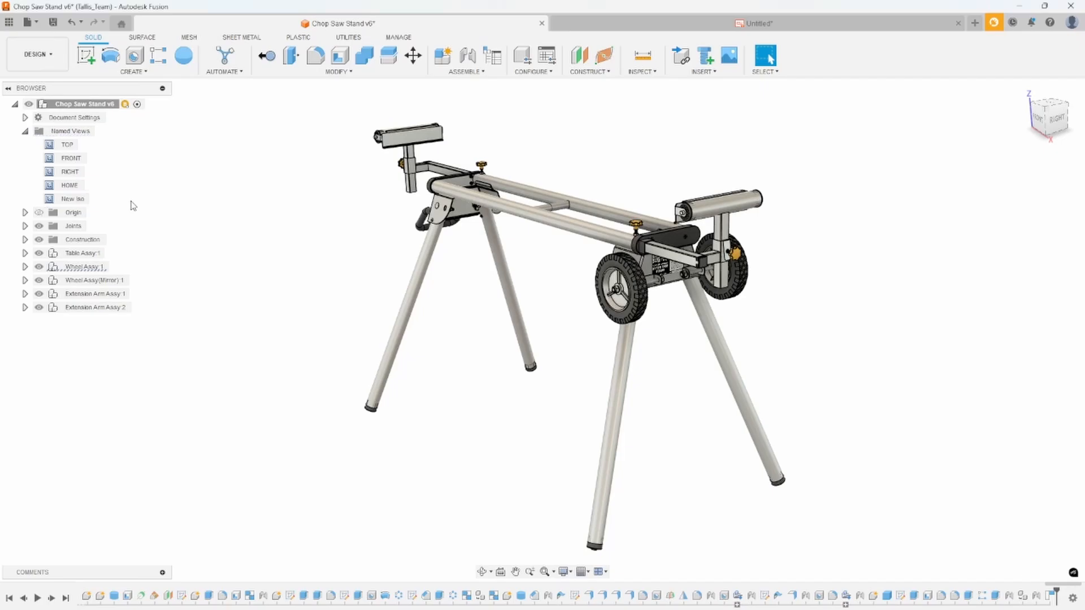
Check the "New Iso" named view by switching between it and the TOP and HOME views.
{"action": "double_click", "coordinate": [67, 147]}
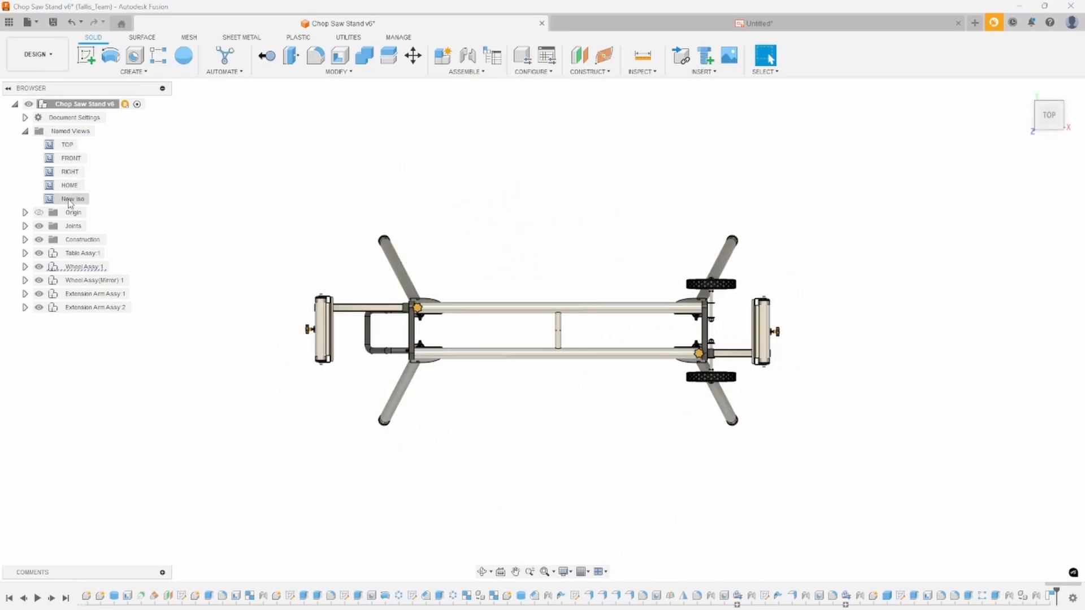
{"action": "double_click", "coordinate": [68, 198]}
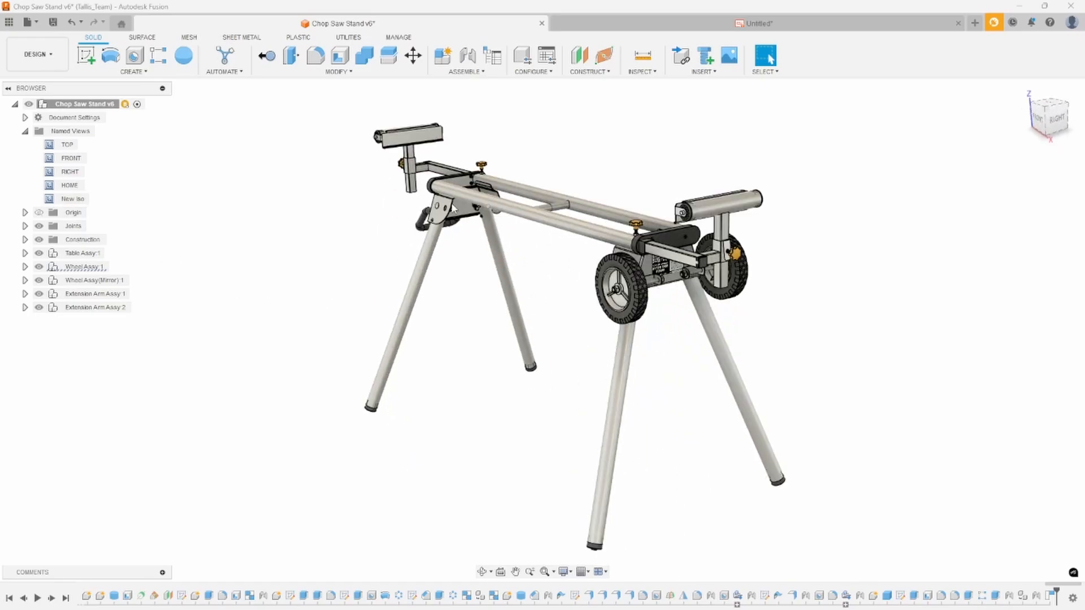
{"action": "double_click", "coordinate": [68, 186]}
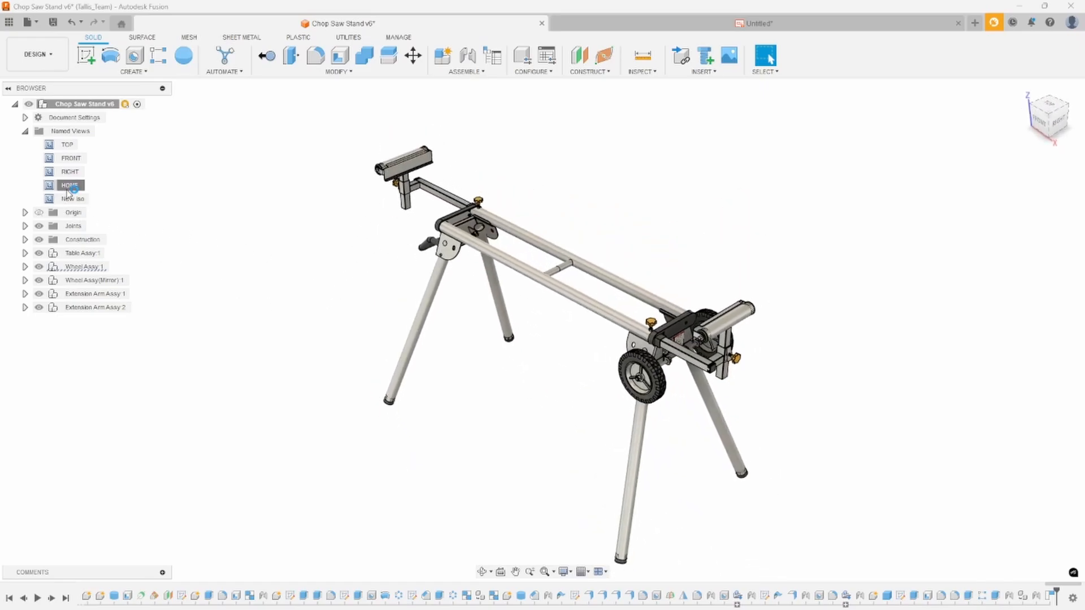
{"action": "double_click", "coordinate": [68, 199]}
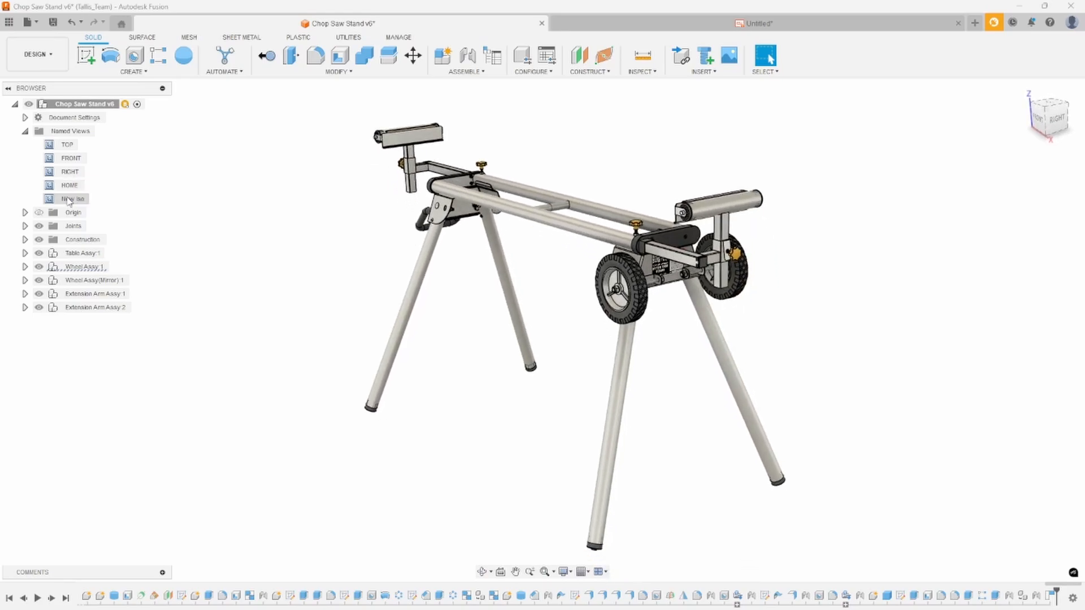
Save a close-up of the underside of the table's end bracket and leg joints, opposite the wheels, as a named view called "Close_up".
{"action": "middle_click_drag", "start_coordinate": [200, 211], "coordinate": [208, 215], "text": "shift"}
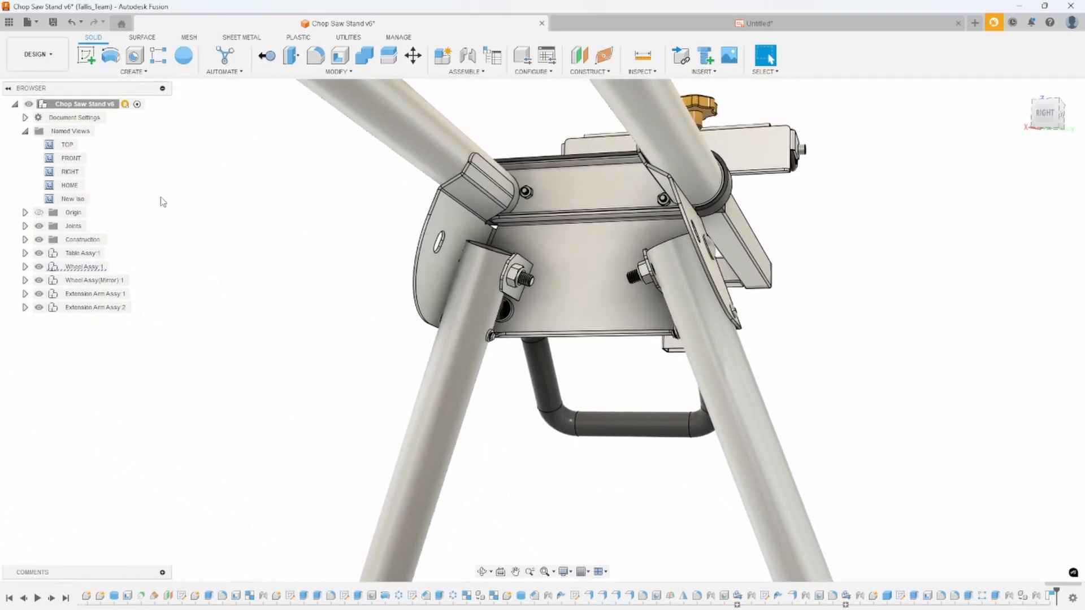
{"action": "right_click", "coordinate": [76, 132]}
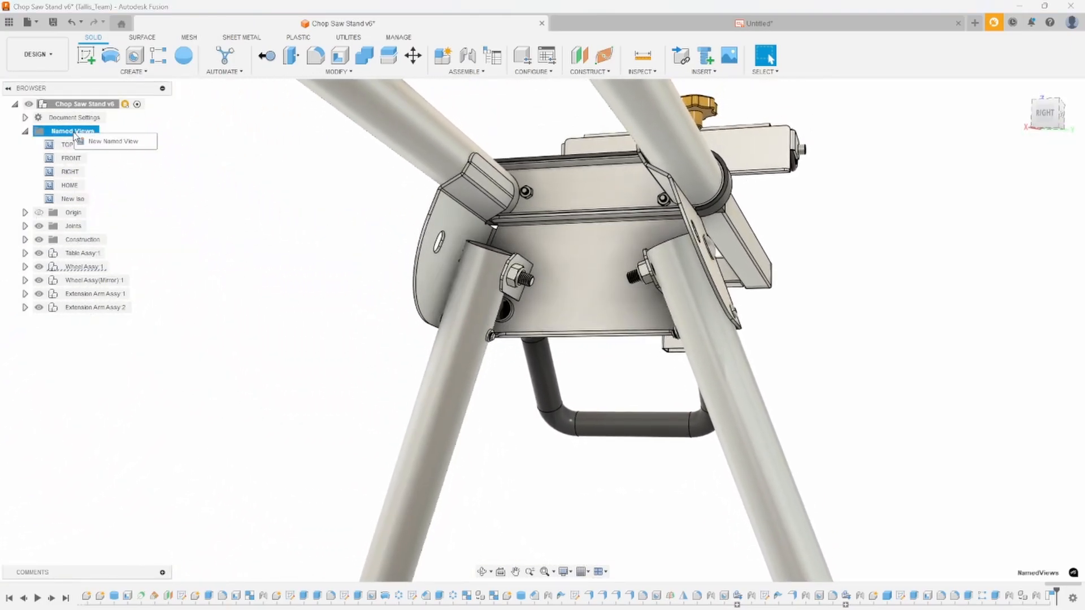
{"action": "left_click", "coordinate": [111, 142]}
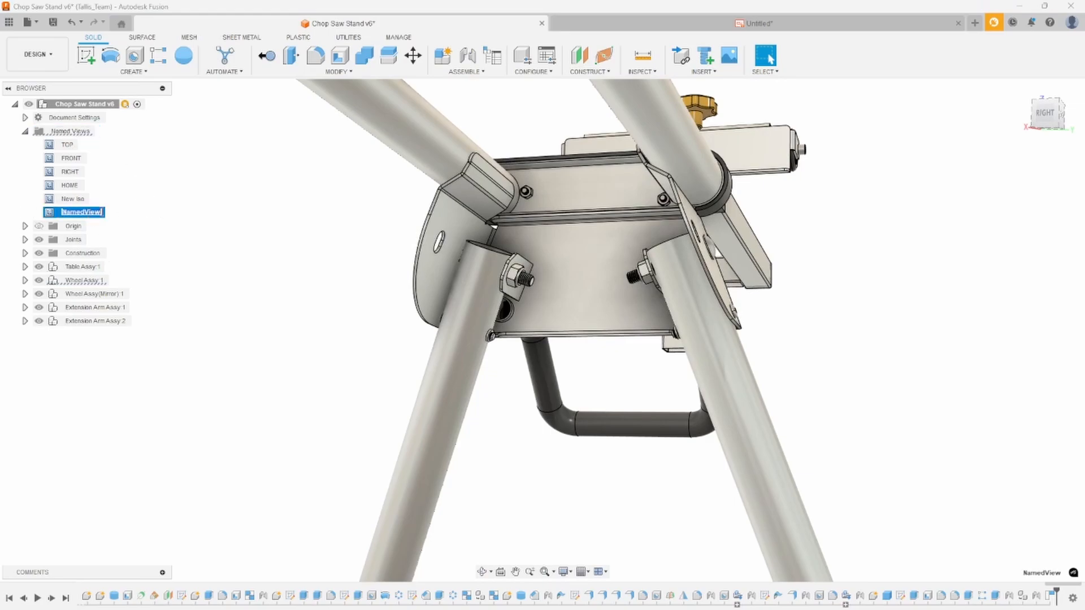
{"action": "type", "text": "Close_up"}
{"action": "key", "text": "Return"}
Check the "Close_up" named view by switching between it and the New Iso and HOME views.
{"action": "double_click", "coordinate": [52, 198]}
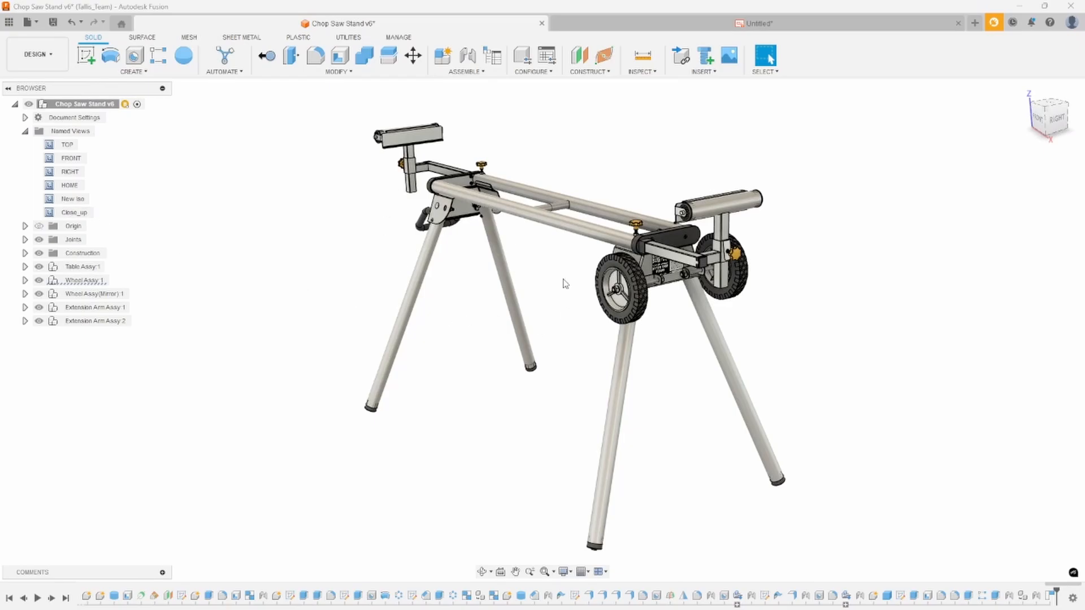
{"action": "double_click", "coordinate": [53, 214]}
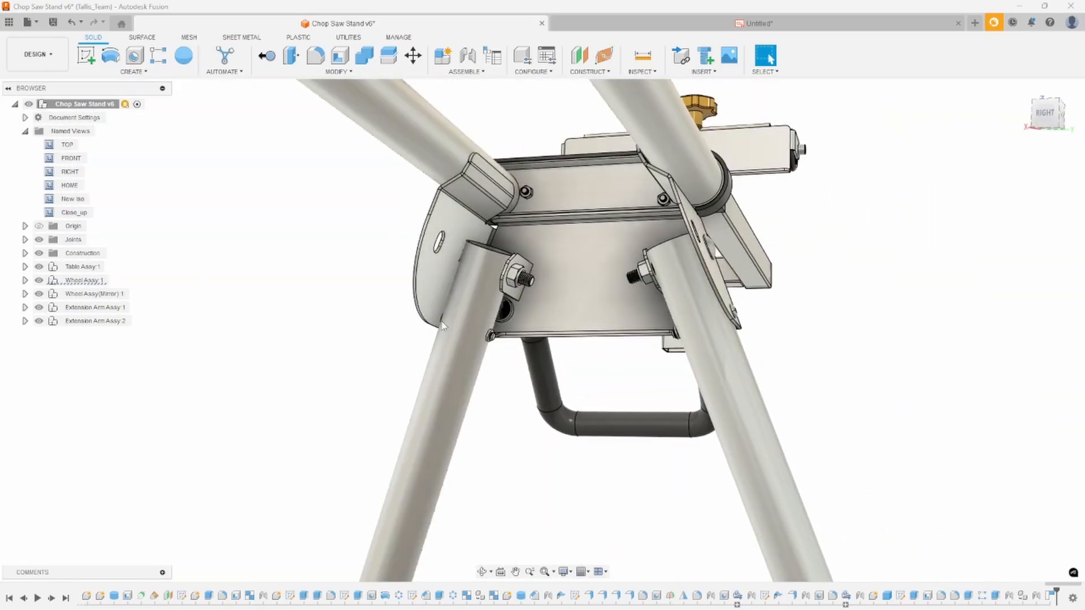
{"action": "double_click", "coordinate": [70, 186]}
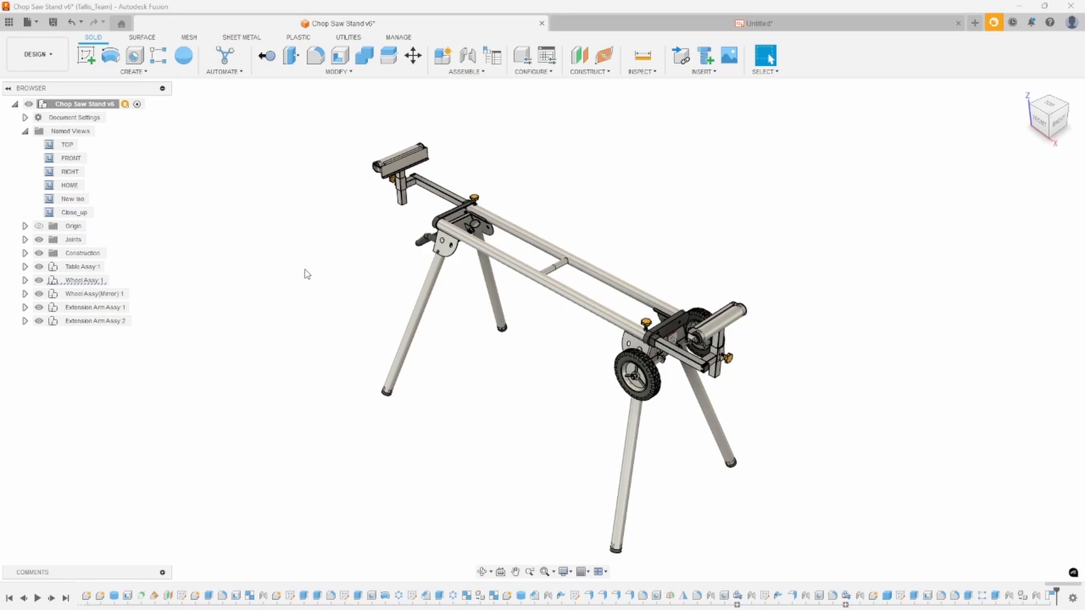
{"action": "double_click", "coordinate": [78, 201]}
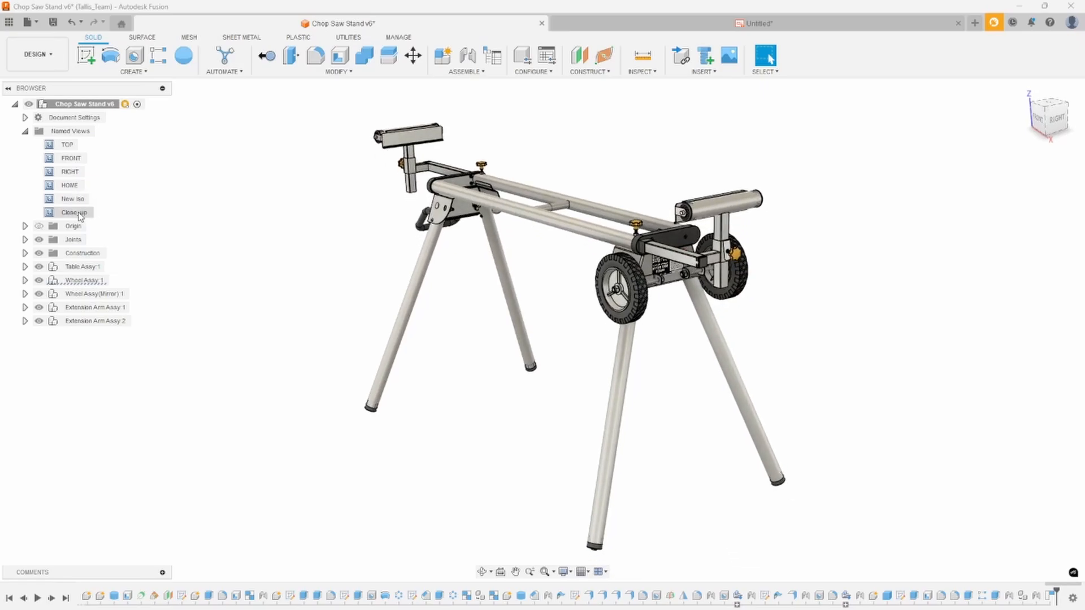
{"action": "double_click", "coordinate": [80, 213]}
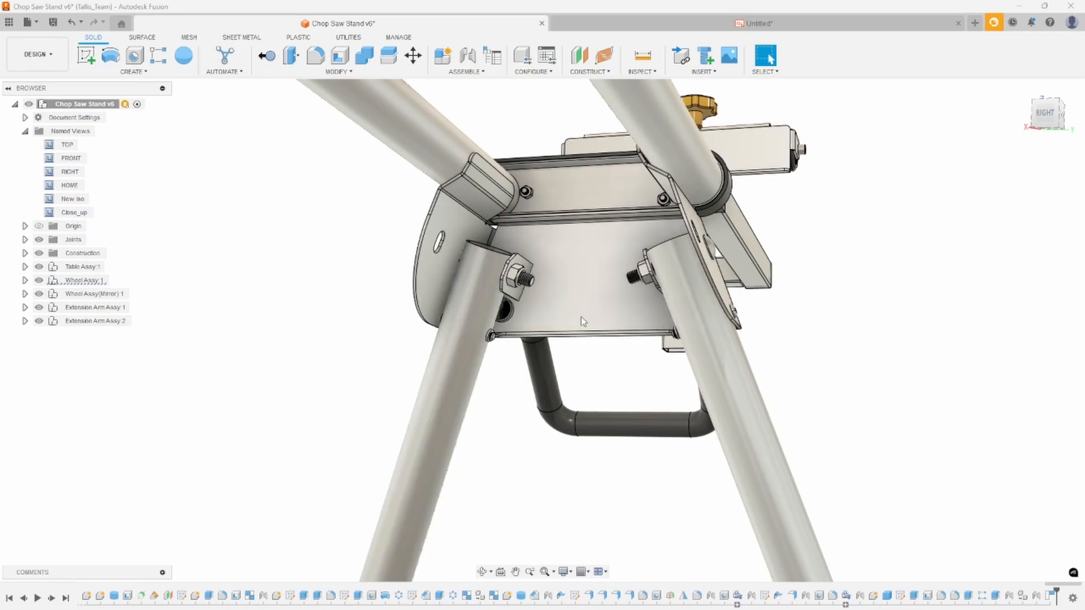
{"action": "double_click", "coordinate": [74, 201]}
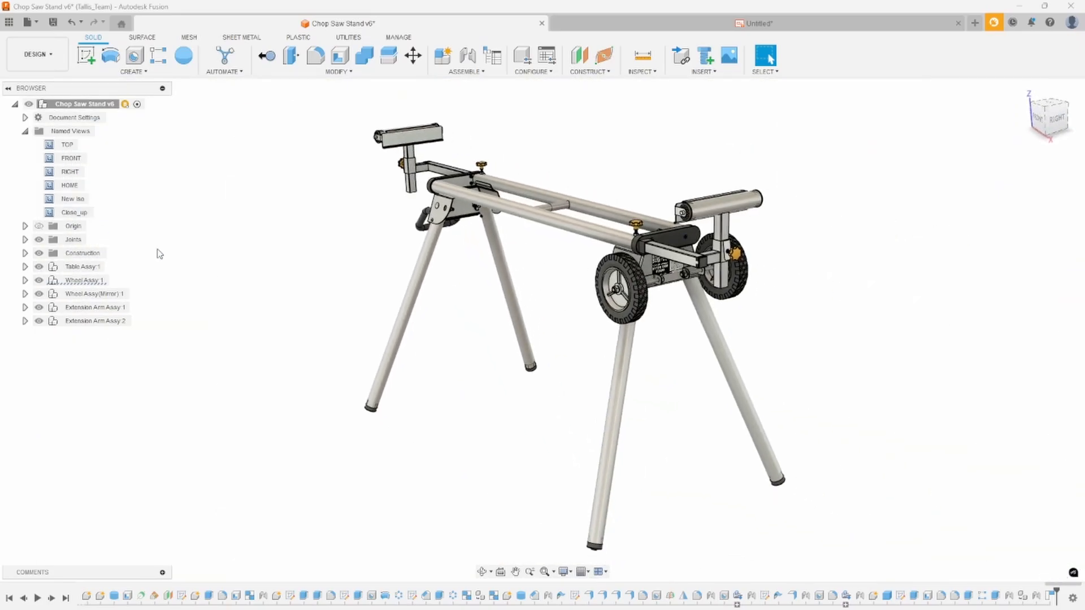
Save a mirrored three-quarter view of the whole stand, seen from the other side of its wheel end, as a named view called "Other Iso".
{"action": "middle_click_drag", "start_coordinate": [852, 354], "coordinate": [451, 426], "text": "shift"}
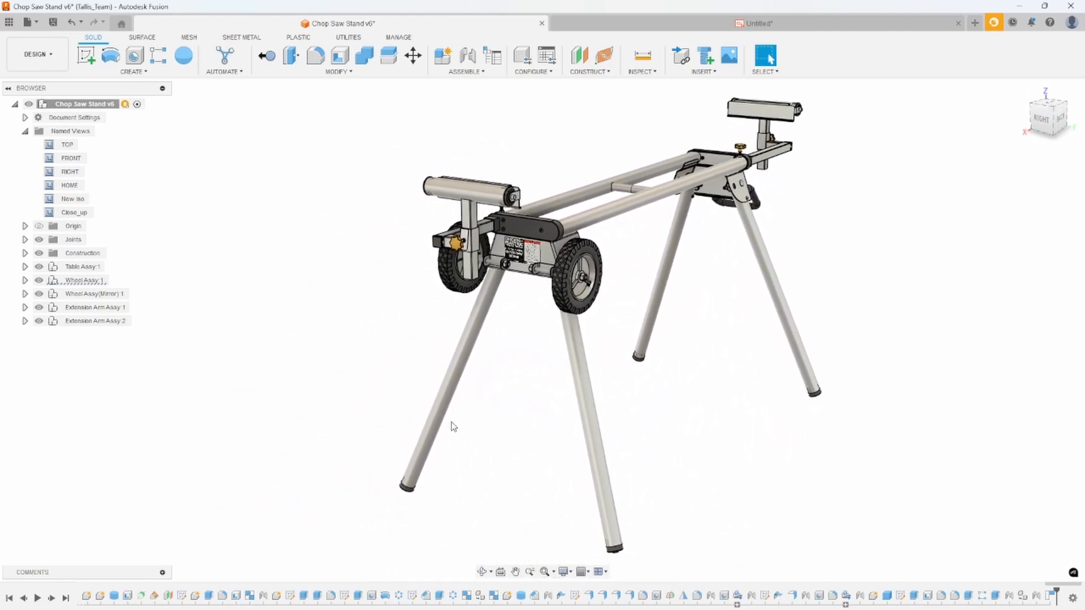
{"action": "right_click", "coordinate": [70, 132]}
{"action": "left_click", "coordinate": [90, 139]}
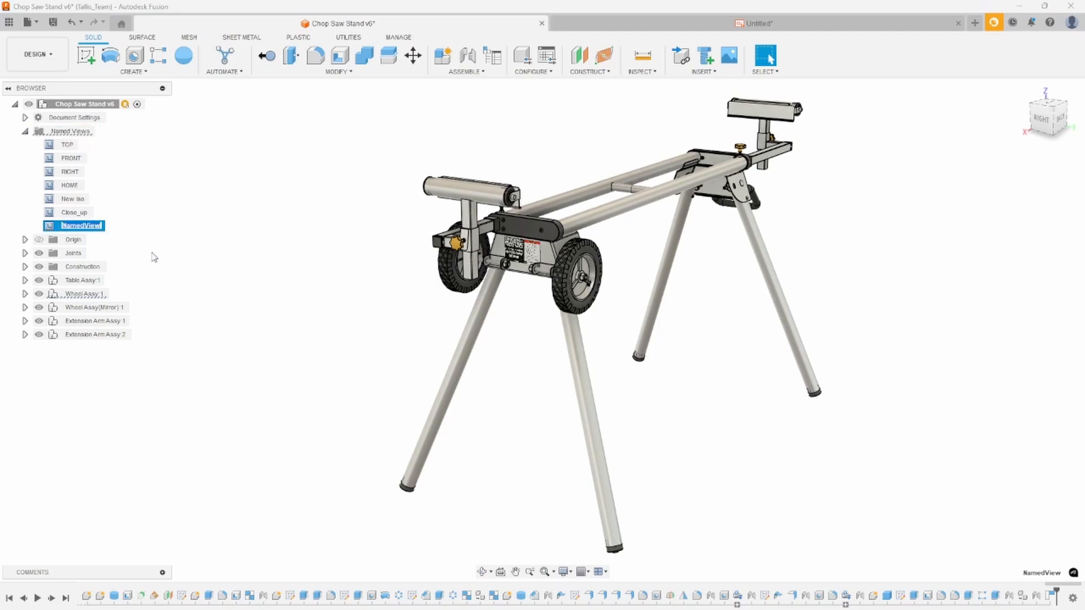
{"action": "type", "text": "Other Iso"}
{"action": "key", "text": "Return"}
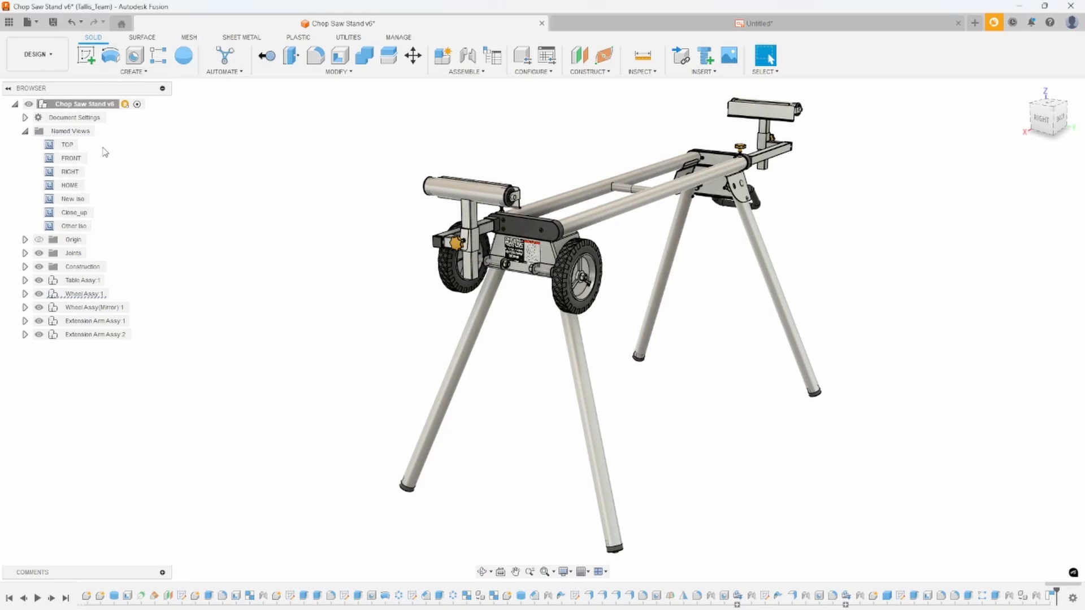
Save the Chop Saw Stand design with the description "User Saved" and update the drawing to reference its latest version.
{"action": "left_click", "coordinate": [53, 22]}
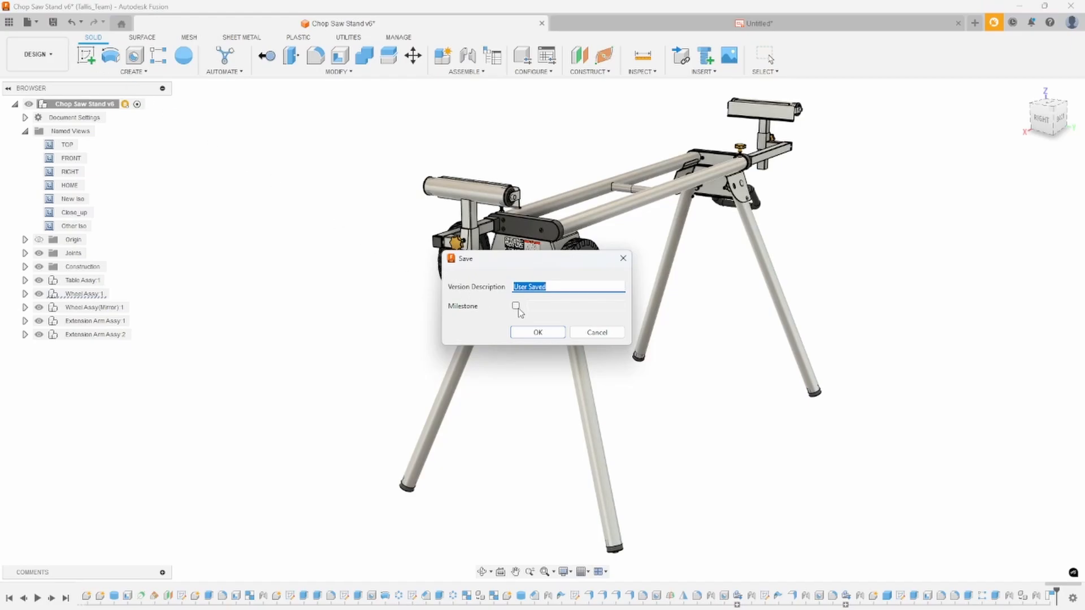
{"action": "left_click", "coordinate": [530, 332]}
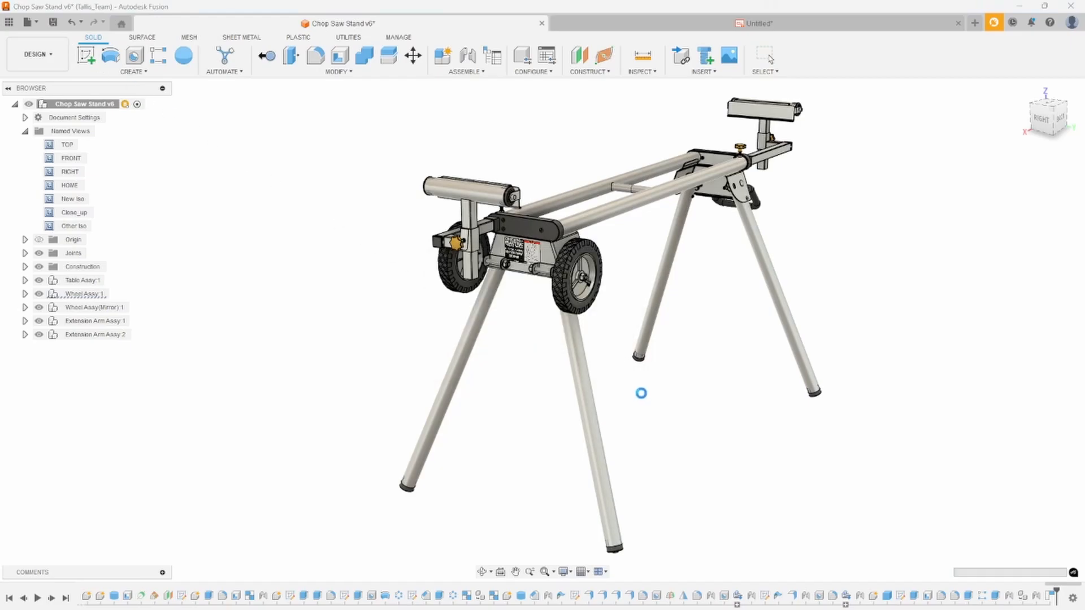
{"action": "left_click", "coordinate": [686, 27]}
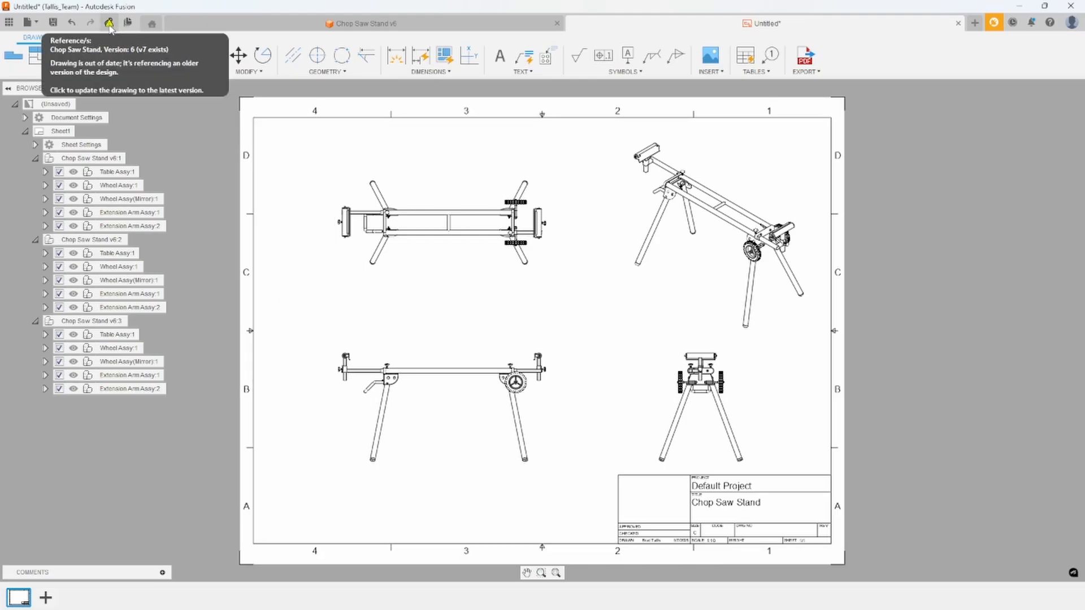
{"action": "left_click", "coordinate": [110, 25]}
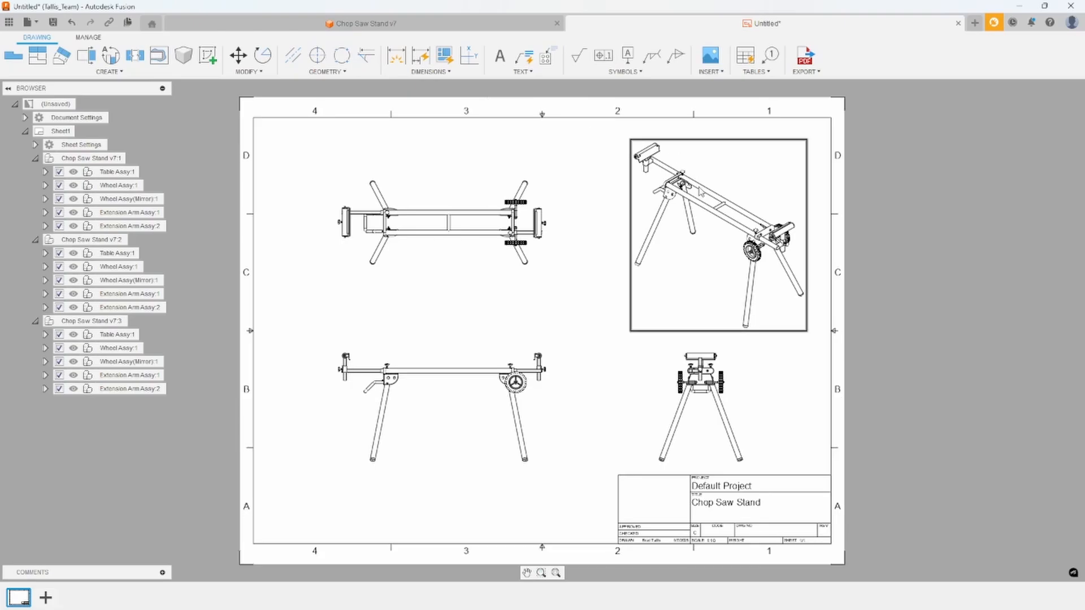
Replace the isometric view in the sheet's upper-right area with a New Iso base view at 1:10 scale, Shaded style and full-length tangent edges.
{"action": "left_click", "coordinate": [690, 146]}
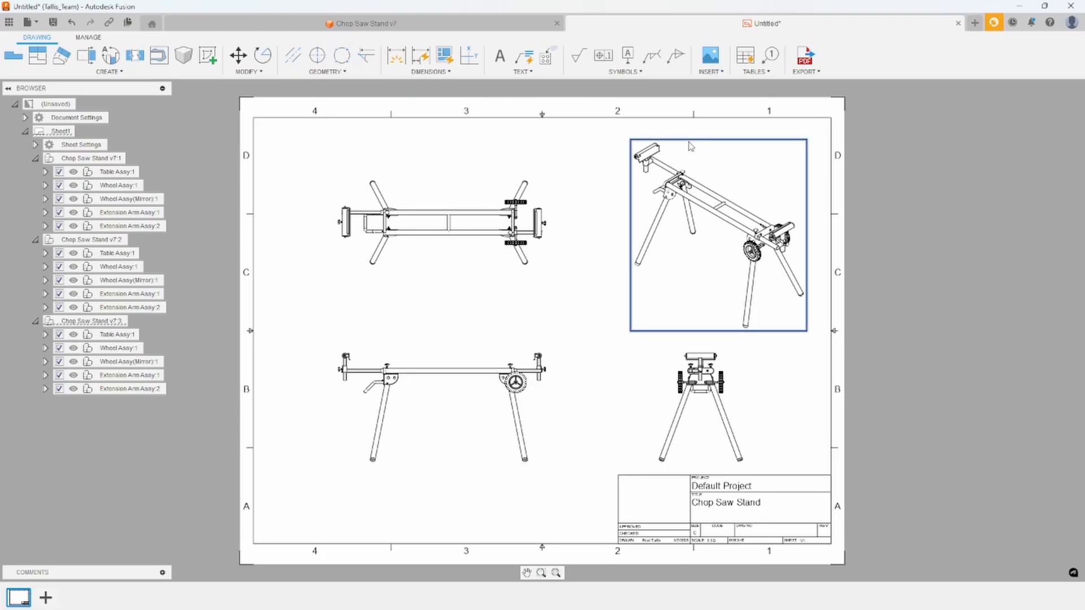
{"action": "key", "text": "Delete"}
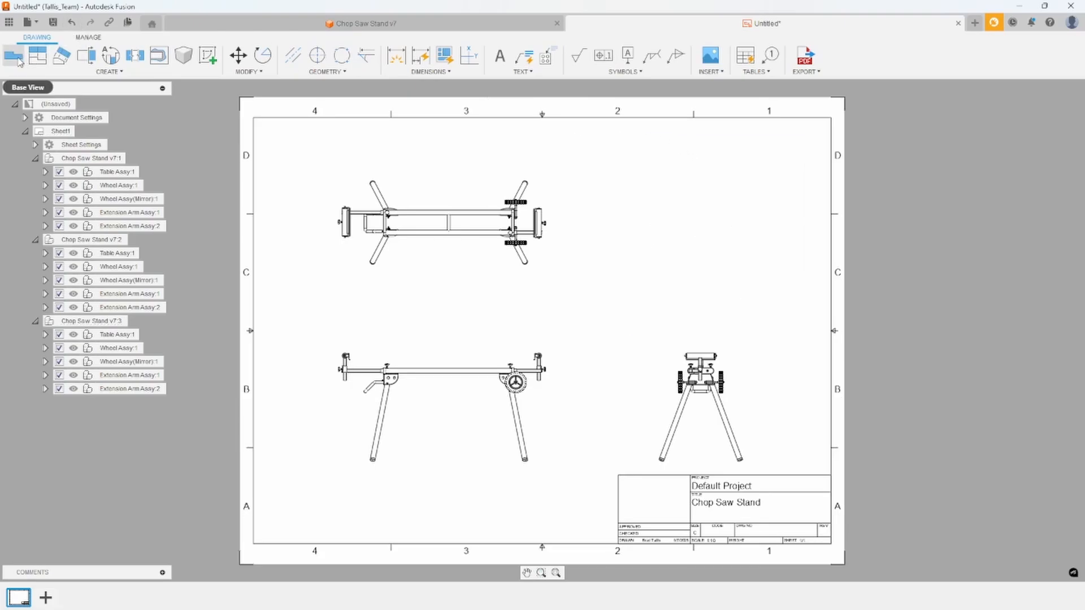
{"action": "left_click", "coordinate": [14, 58]}
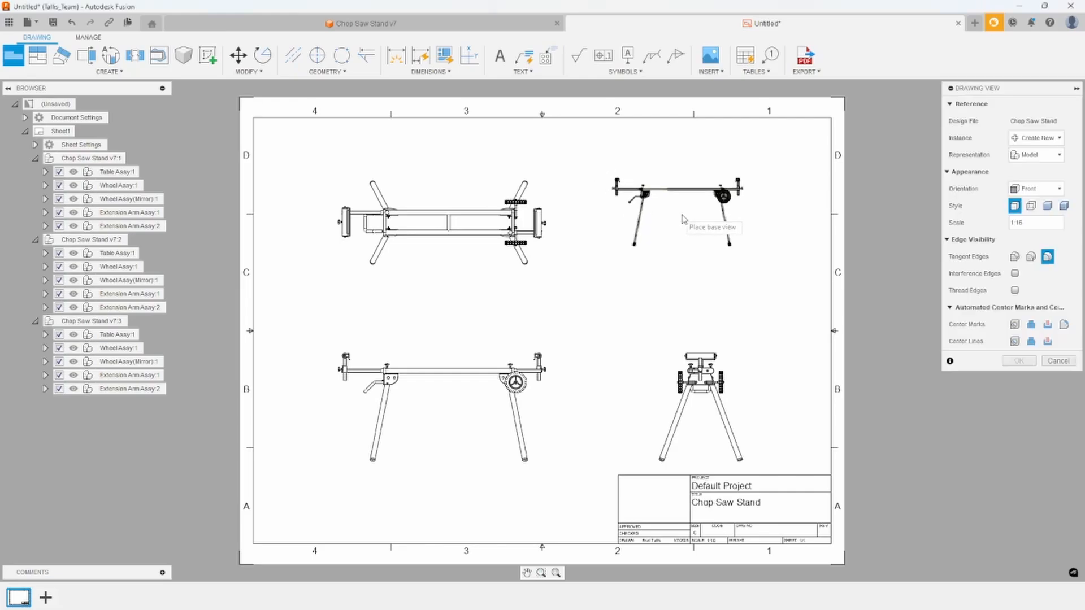
{"action": "left_click", "coordinate": [1070, 224]}
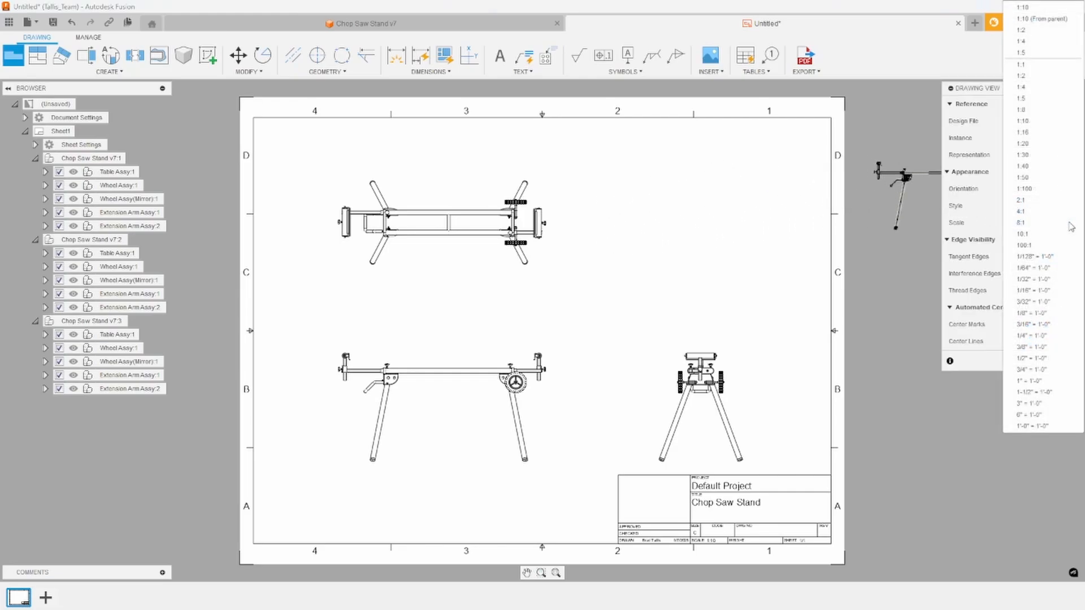
{"action": "left_click", "coordinate": [1028, 122]}
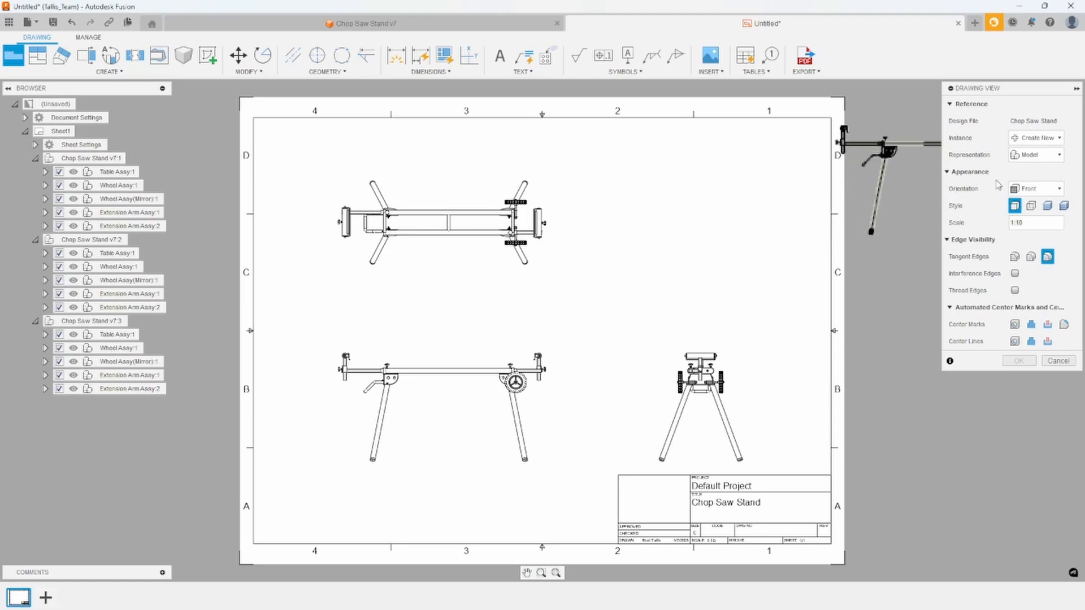
{"action": "left_click", "coordinate": [1042, 191]}
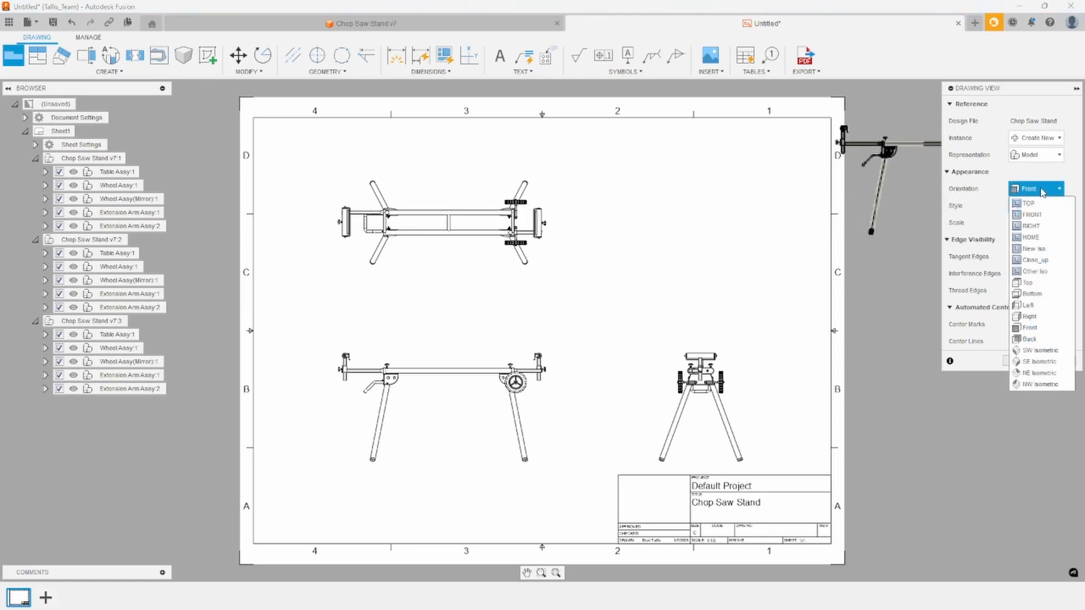
{"action": "left_click", "coordinate": [1031, 250]}
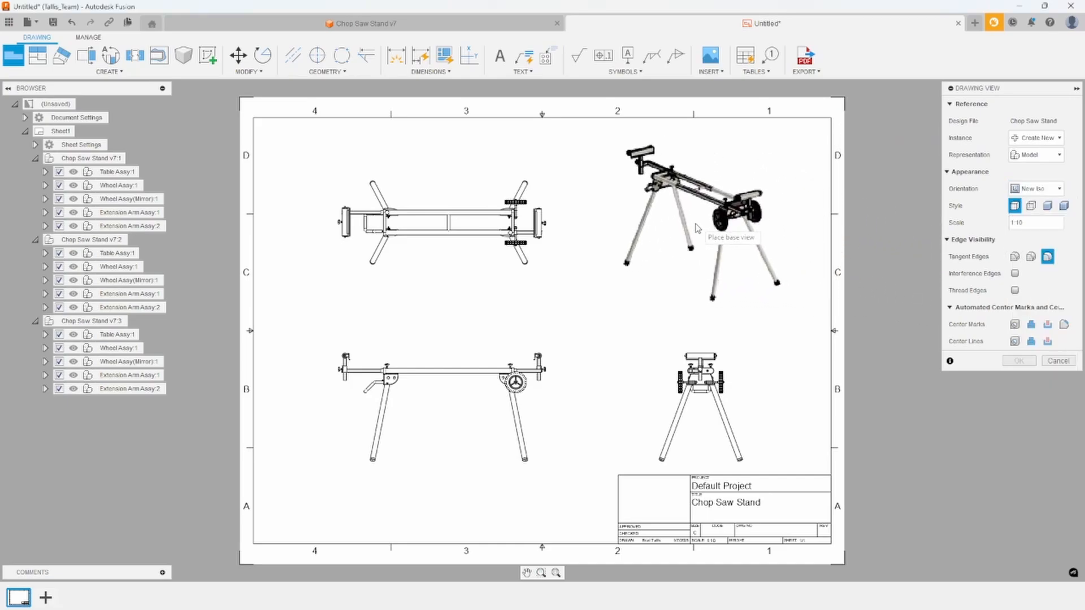
{"action": "left_click", "coordinate": [689, 234]}
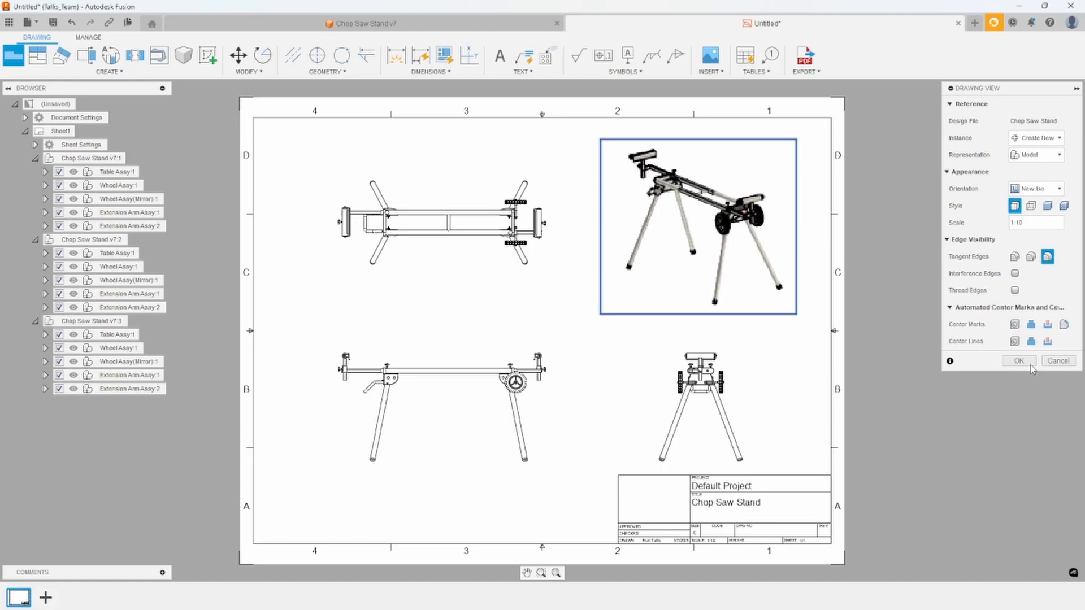
{"action": "left_click", "coordinate": [1047, 206]}
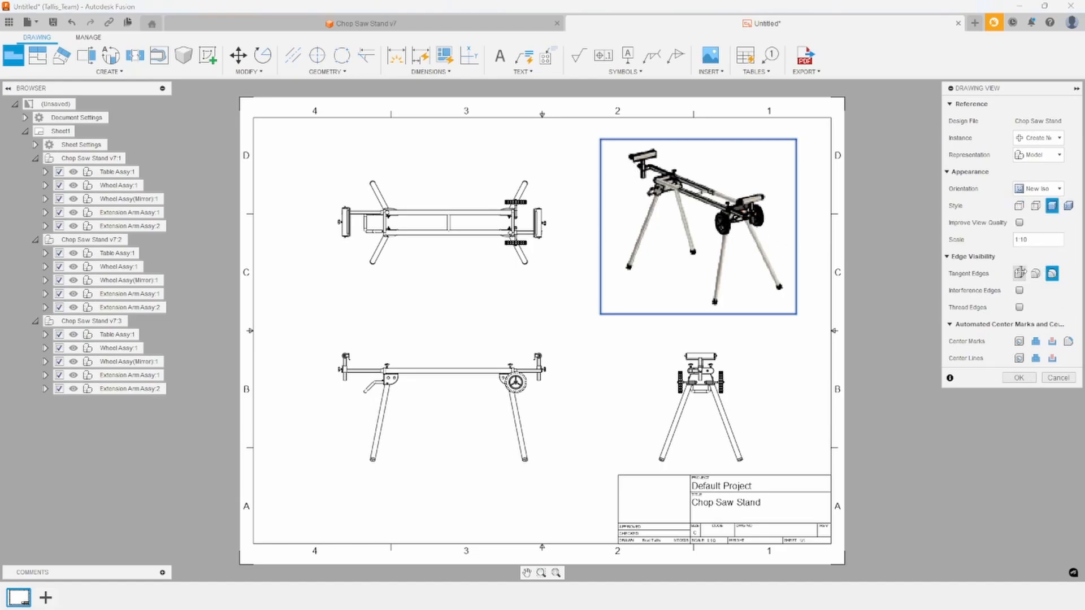
{"action": "left_click", "coordinate": [1019, 273]}
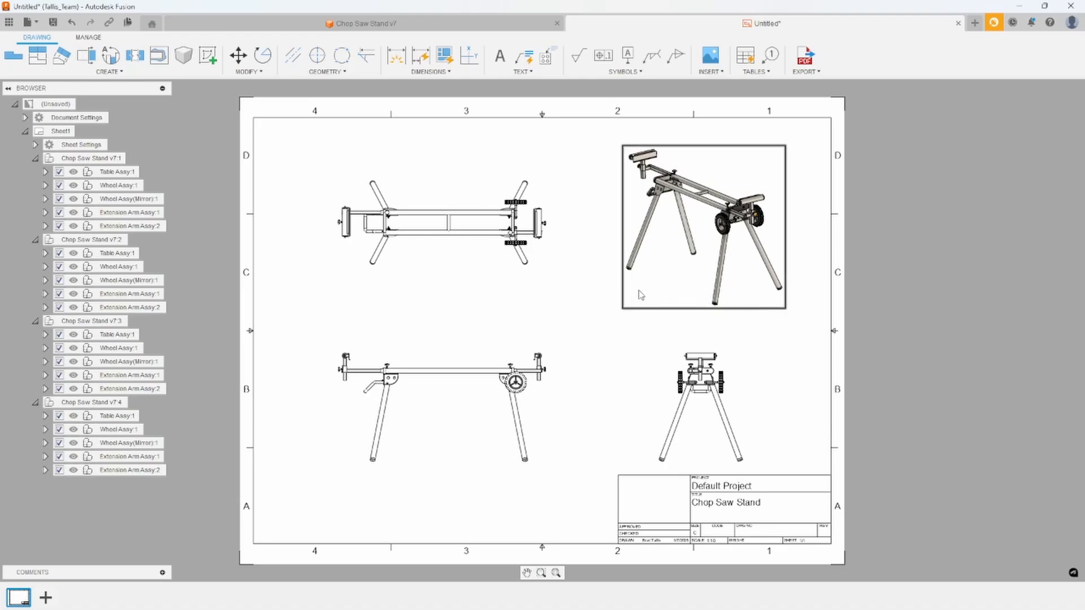
Add a second sheet and place a base view near its centre with Close_up orientation and 1:10 scale.
{"action": "left_click", "coordinate": [45, 598]}
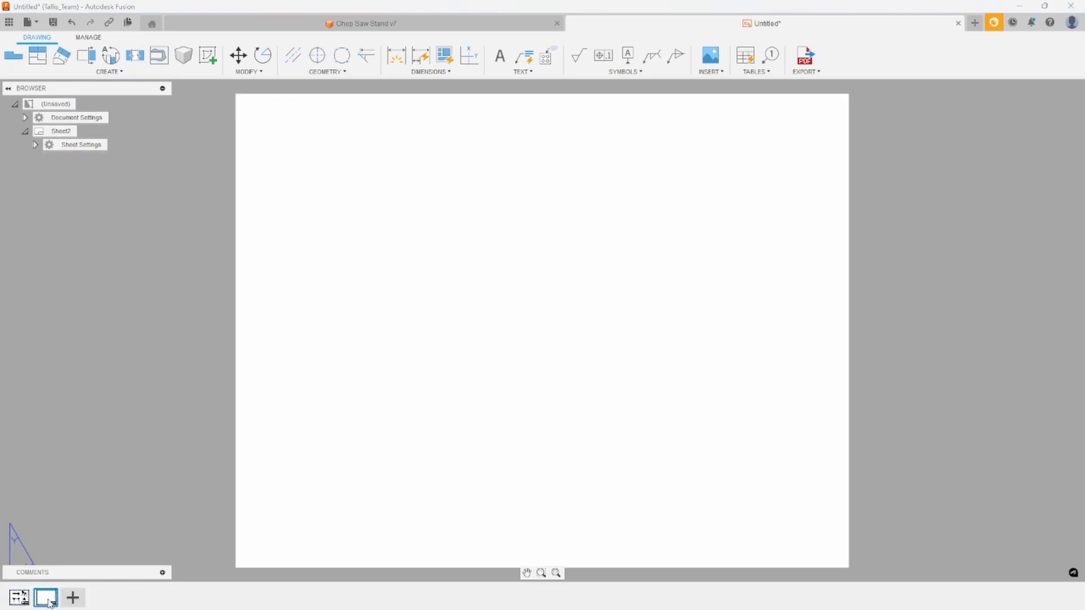
{"action": "left_click", "coordinate": [13, 56]}
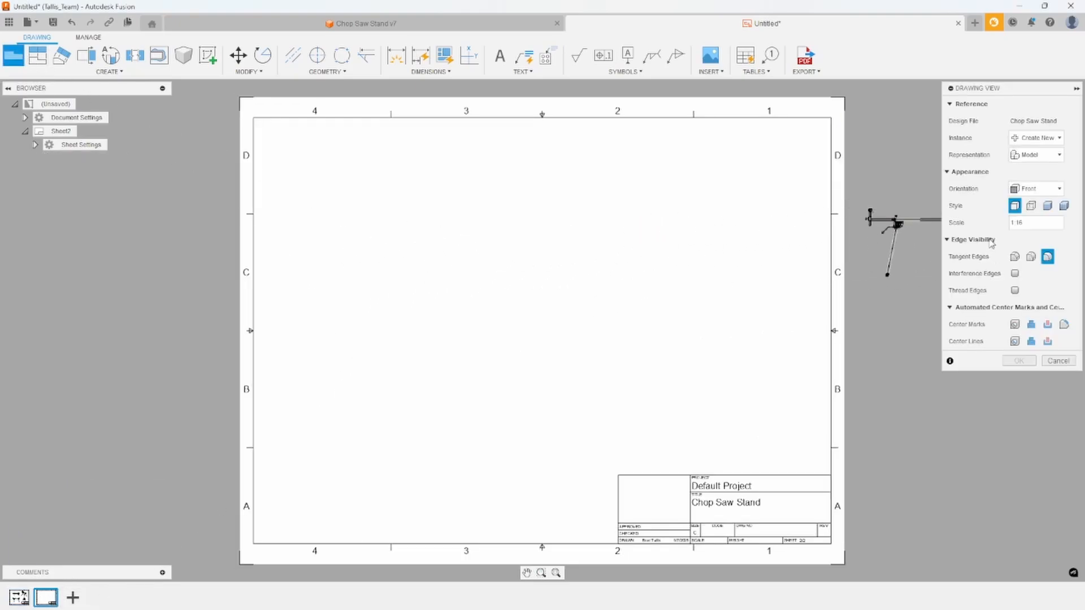
{"action": "left_click", "coordinate": [1070, 223]}
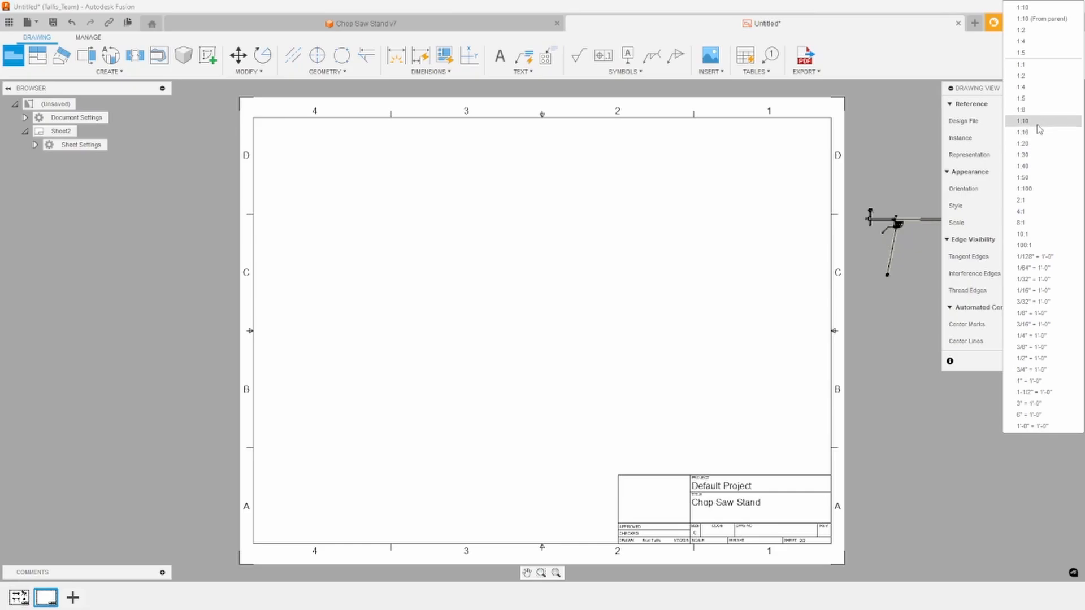
{"action": "left_click", "coordinate": [1029, 122]}
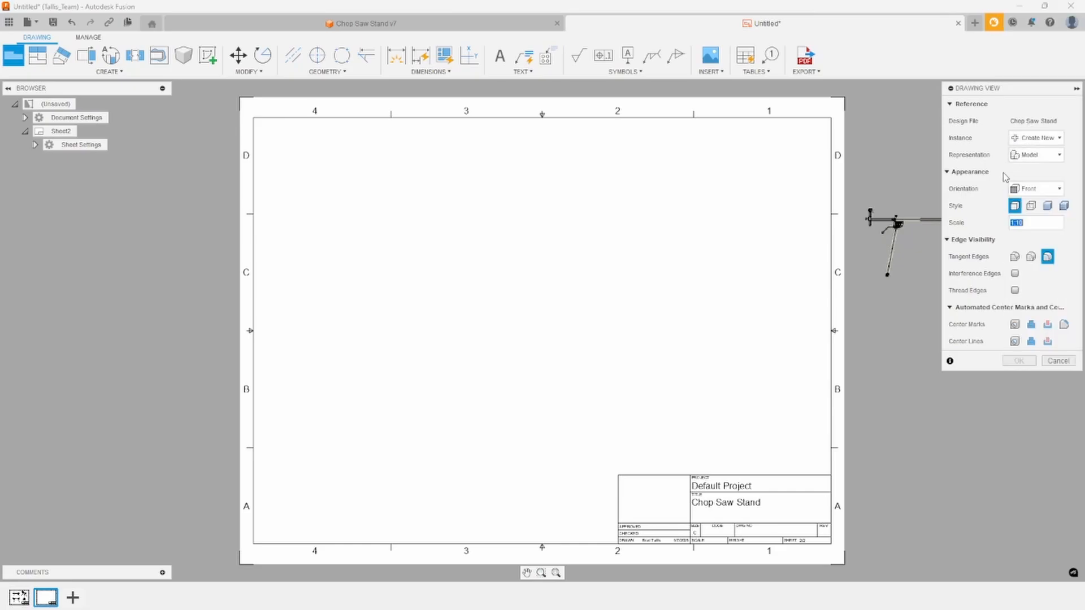
{"action": "left_click", "coordinate": [1042, 189]}
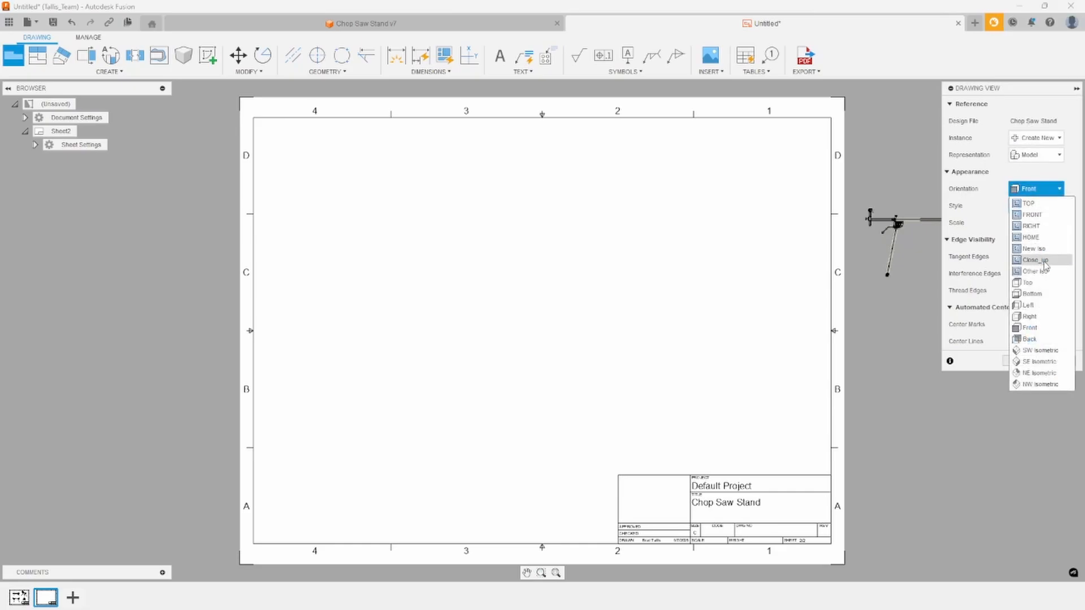
{"action": "left_click", "coordinate": [1042, 261]}
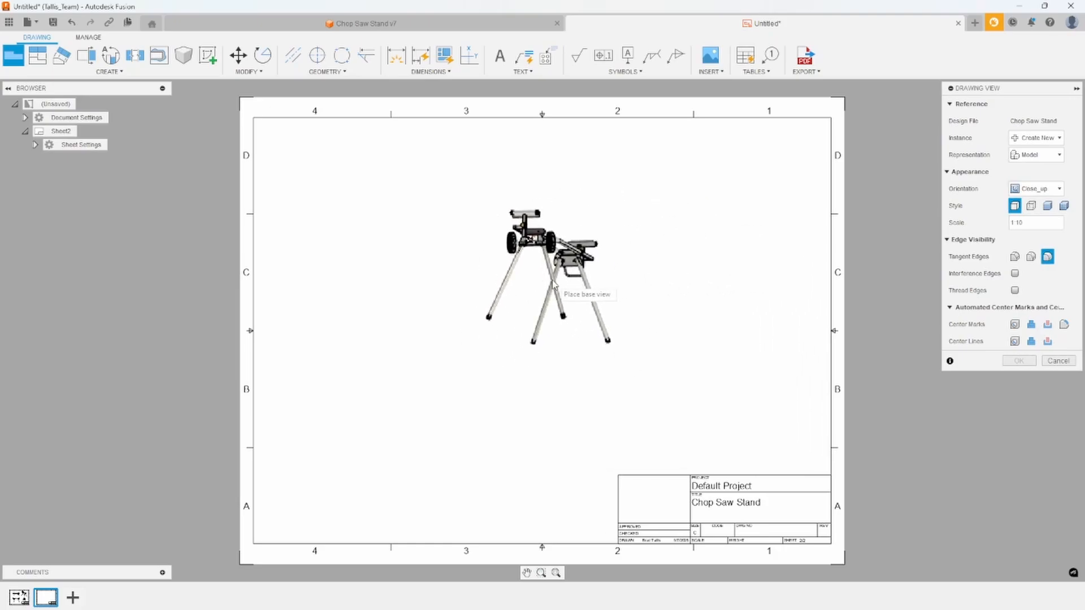
{"action": "left_click", "coordinate": [547, 315]}
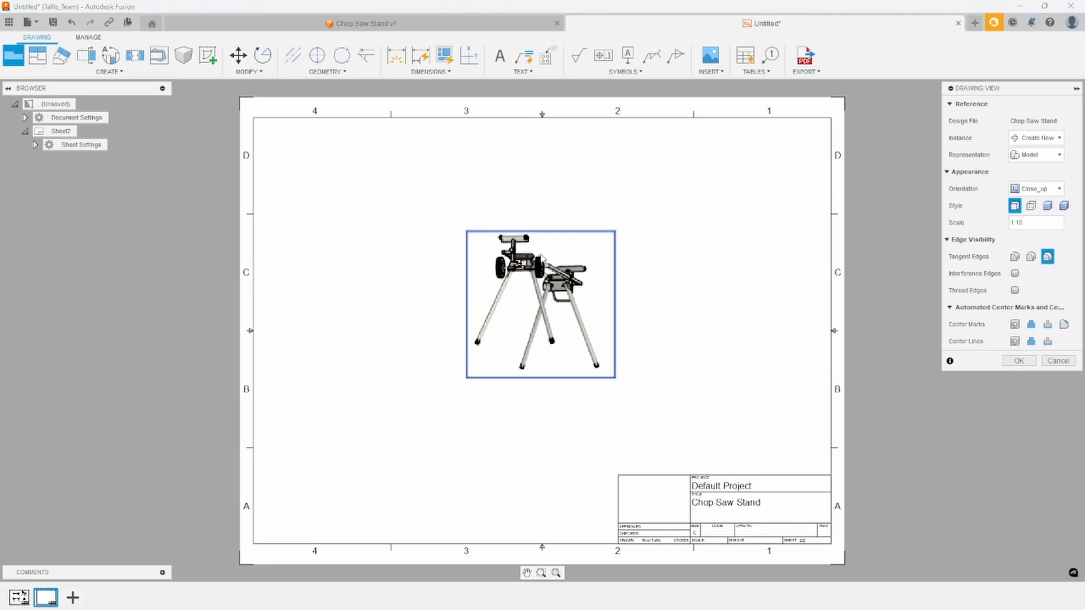
{"action": "key", "text": "Return"}
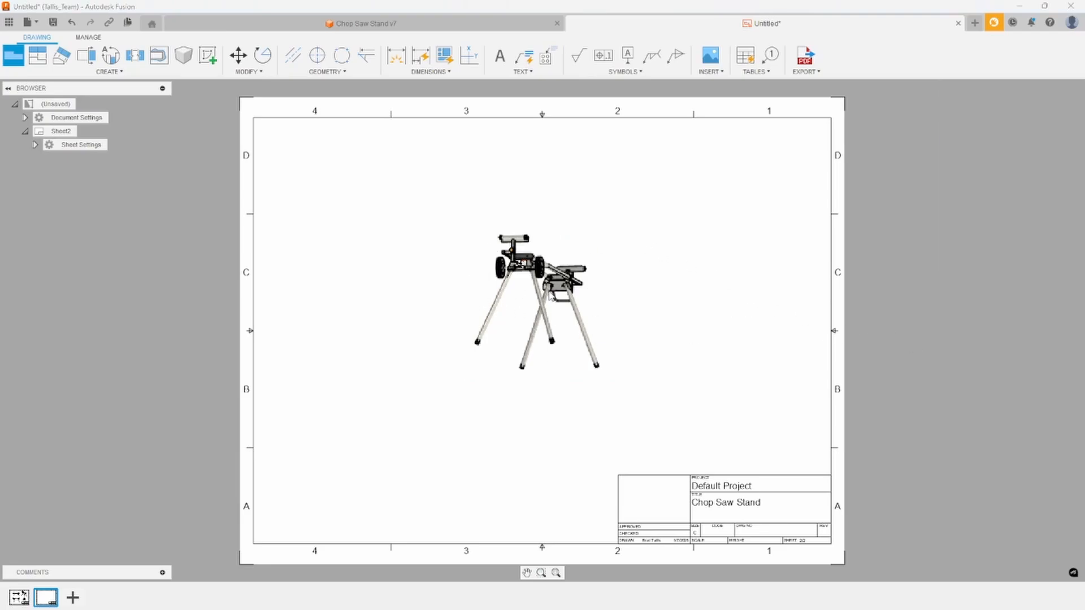
{"action": "scroll", "coordinate": [562, 270], "scroll_direction": "up", "scroll_amount": 3}
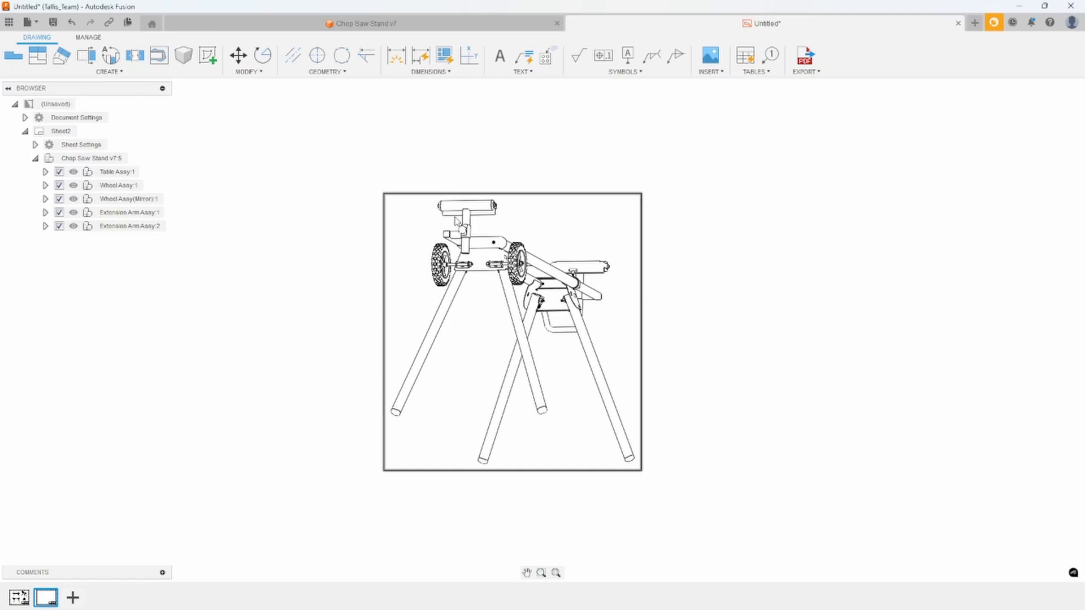
Move the Close_up view from the middle of the second sheet into its left half.
{"action": "scroll", "coordinate": [542, 393], "scroll_direction": "down", "scroll_amount": 3}
{"action": "middle_click_drag", "start_coordinate": [542, 319], "coordinate": [546, 286]}
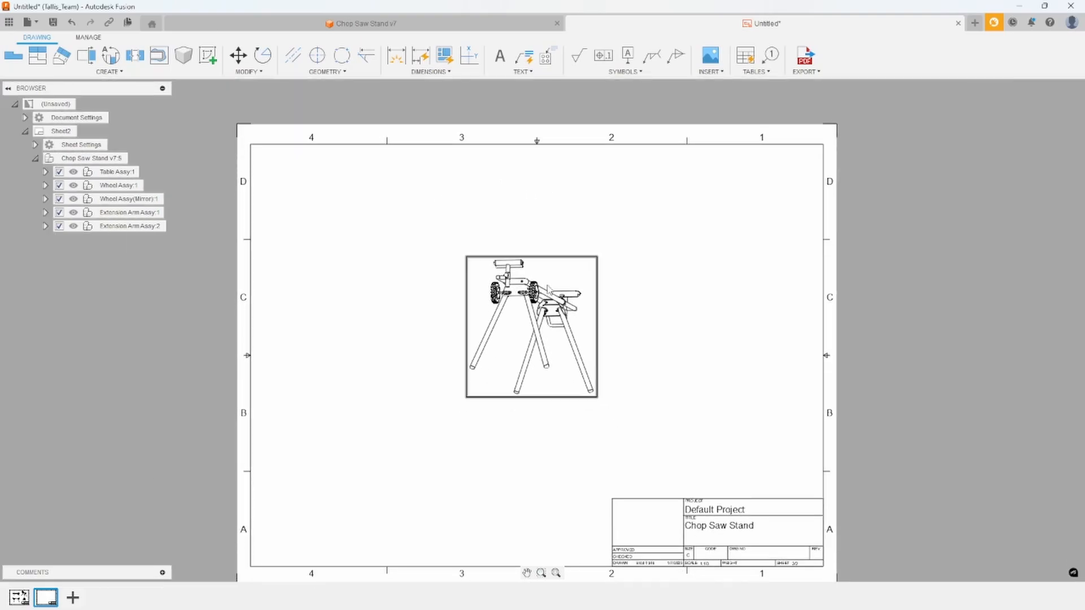
{"action": "mouse_move", "coordinate": [564, 297]}
{"action": "left_mouse_down"}
{"action": "mouse_move", "coordinate": [540, 277]}
{"action": "mouse_move", "coordinate": [459, 276]}
{"action": "left_mouse_up"}
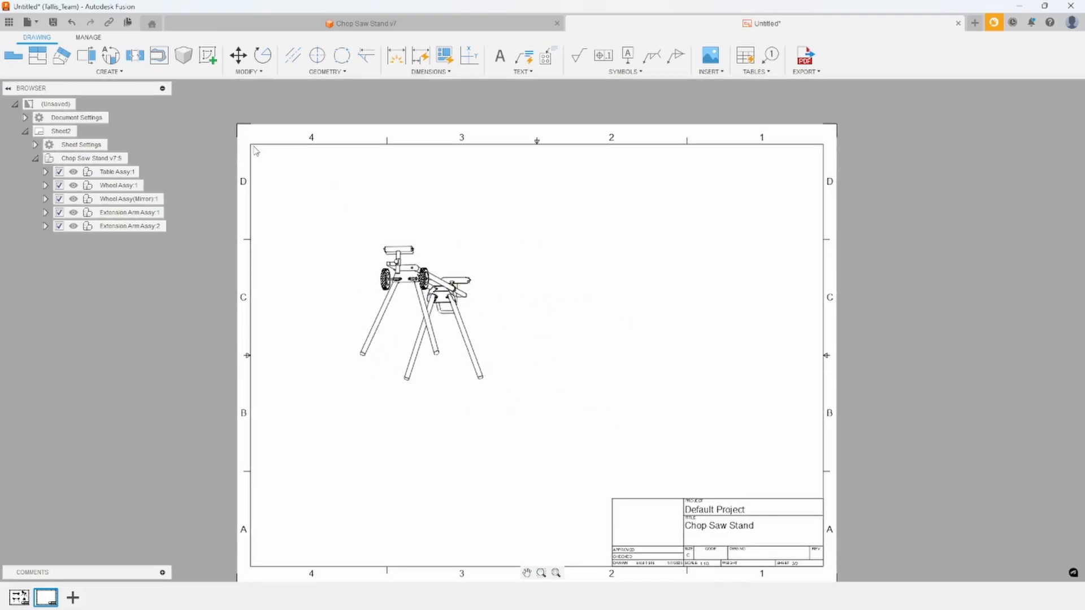
Place an Other Iso base view in the sheet's right half at 1:8 scale, Shaded style and full-length tangent edges.
{"action": "left_click", "coordinate": [14, 55]}
{"action": "left_click", "coordinate": [1020, 189]}
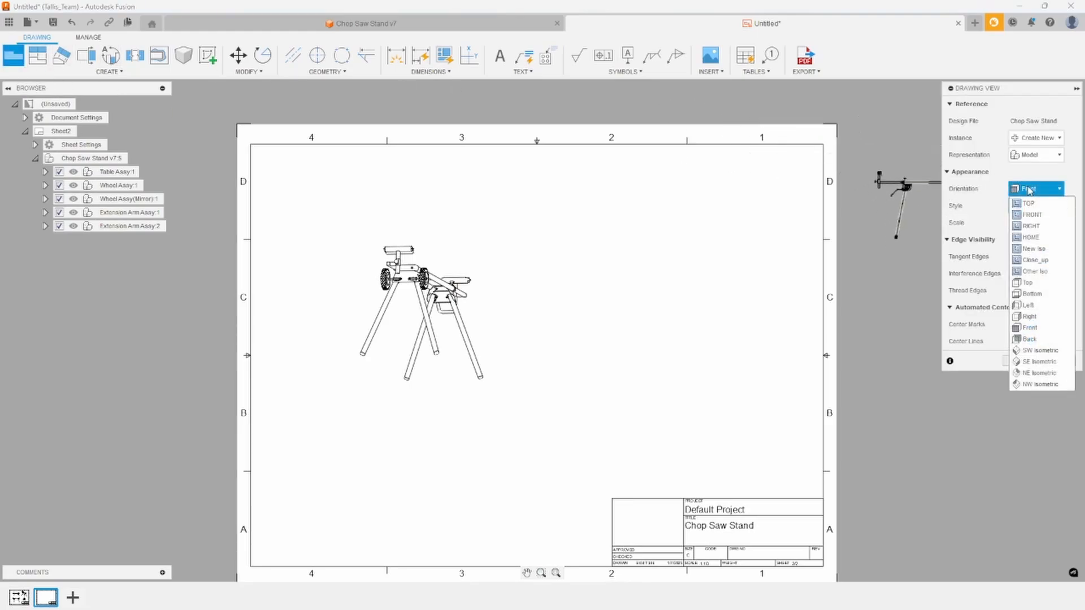
{"action": "left_click", "coordinate": [1012, 279]}
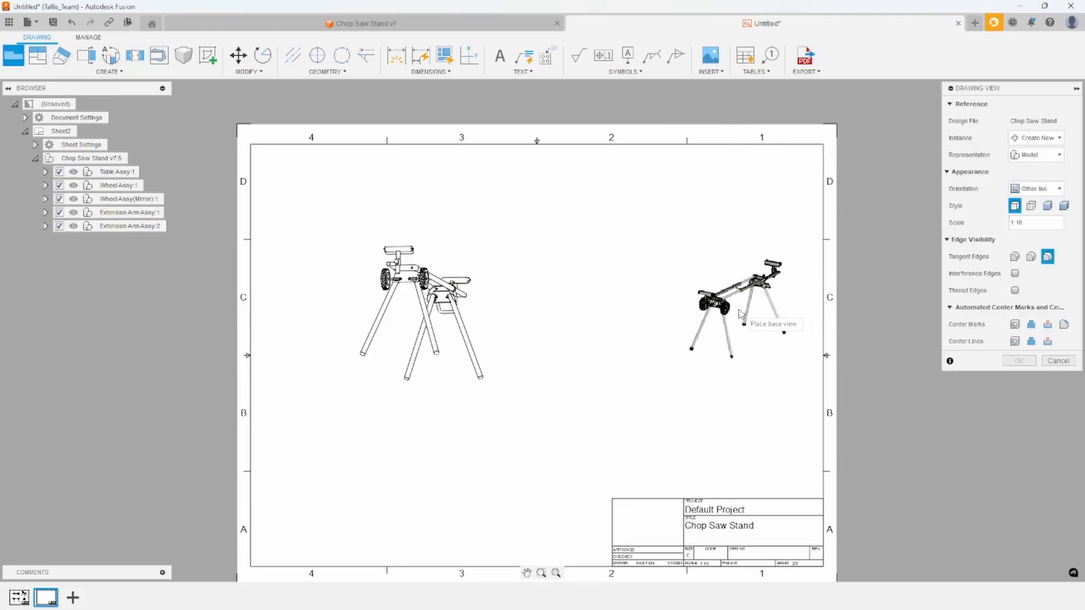
{"action": "left_click", "coordinate": [1068, 224]}
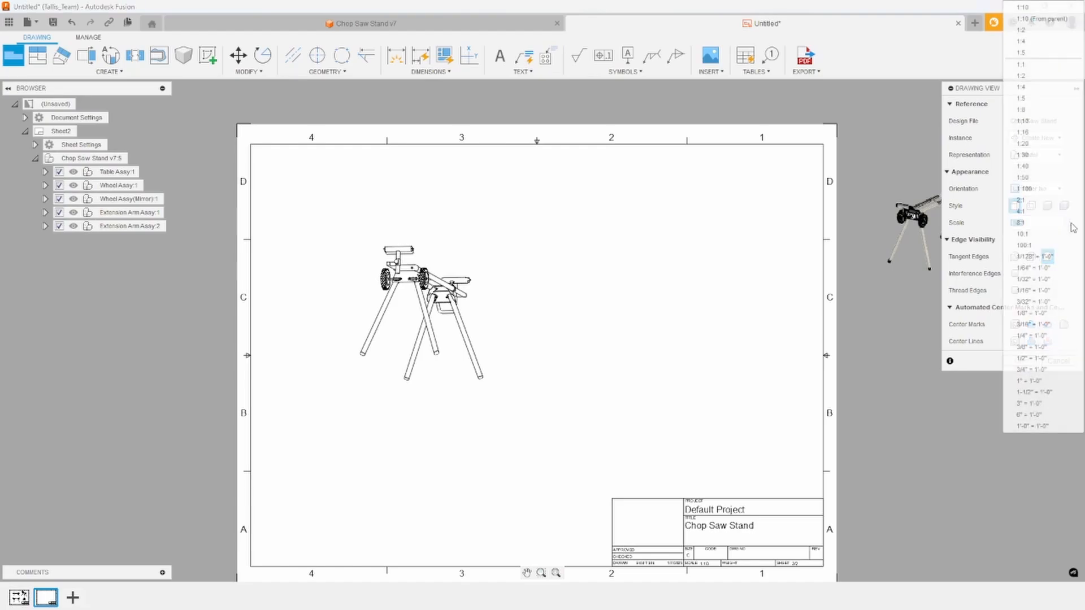
{"action": "left_click", "coordinate": [1020, 126]}
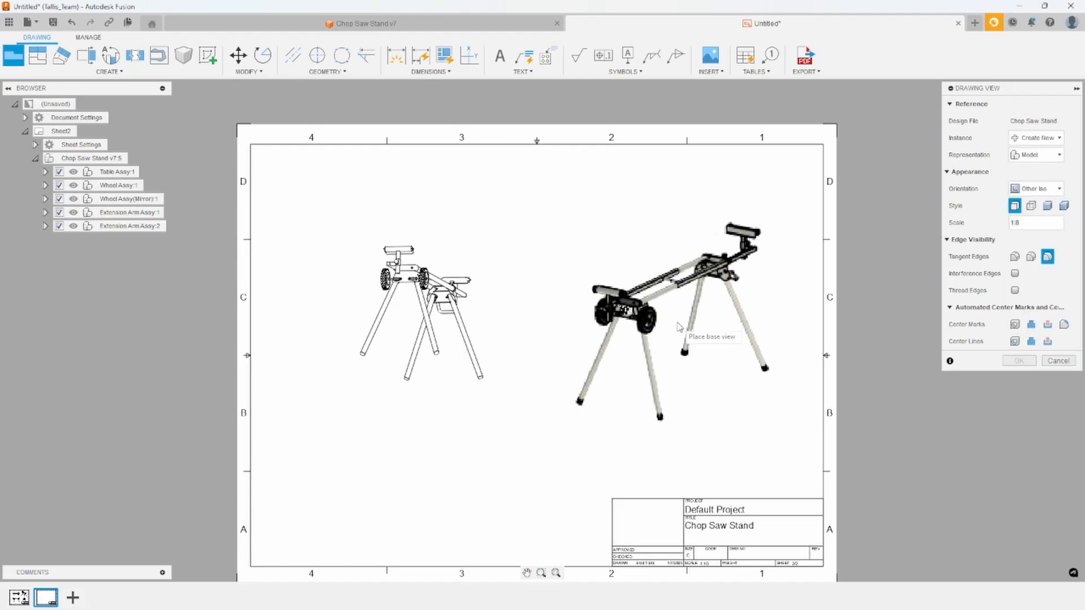
{"action": "left_click", "coordinate": [1047, 205]}
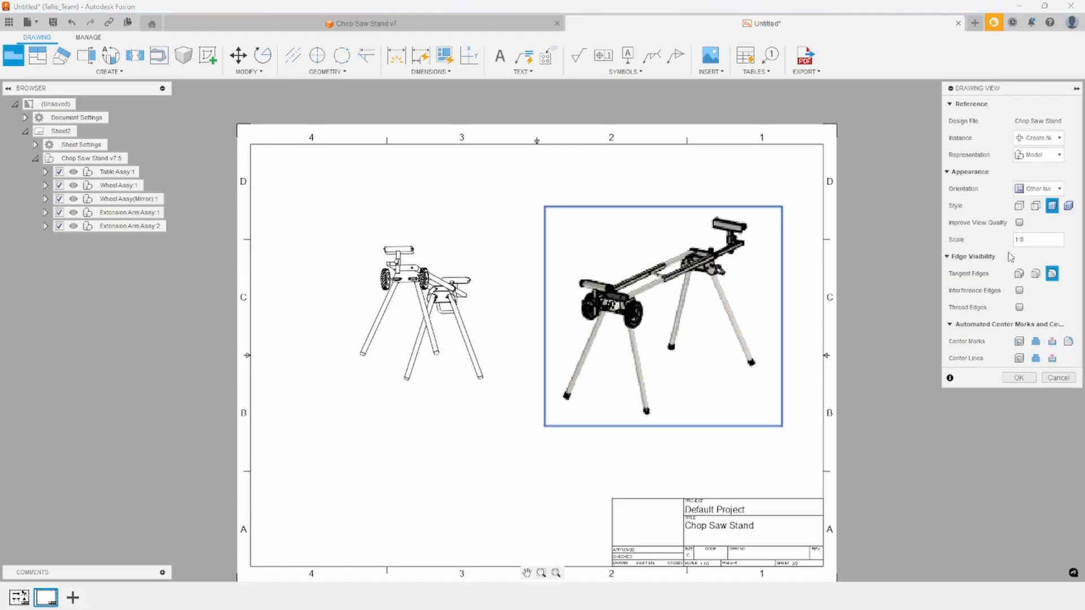
{"action": "left_click", "coordinate": [1019, 274]}
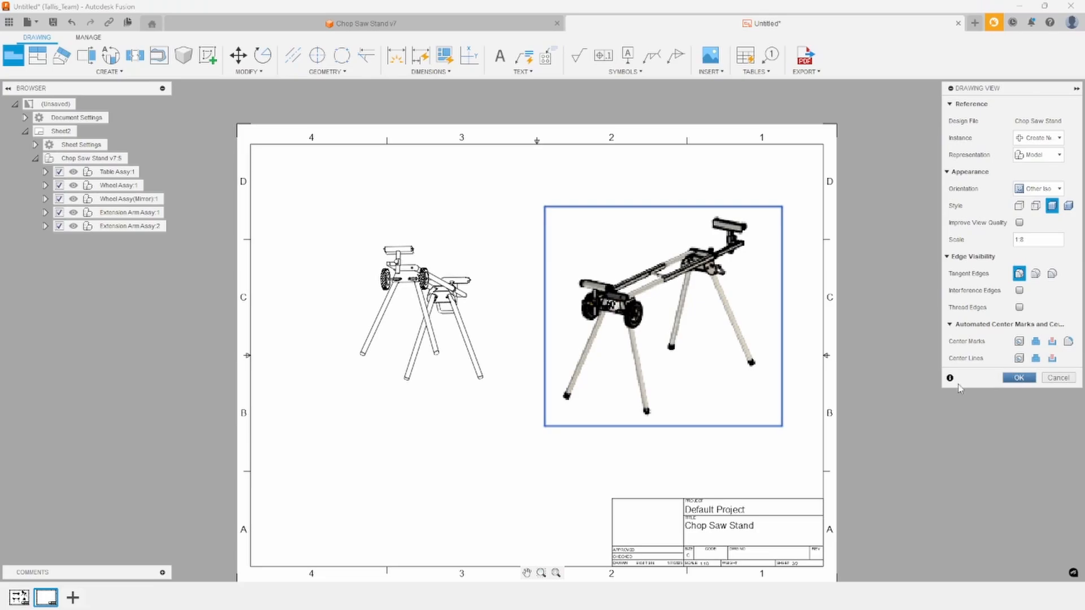
{"action": "left_click", "coordinate": [721, 339]}
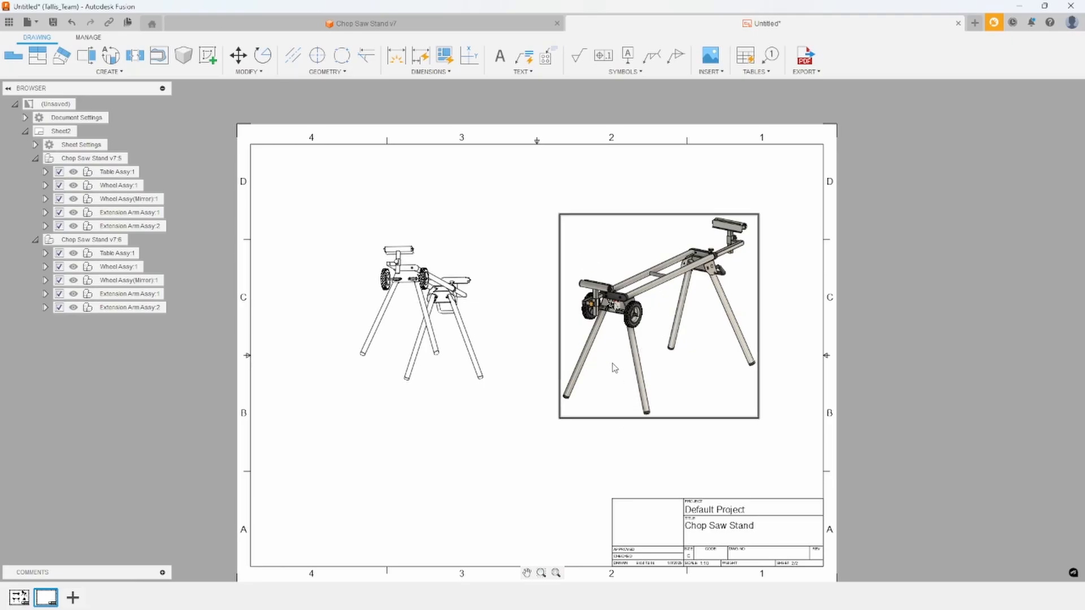
Replace the Close_up view with a 1:4 detail view taken around the wheel end of the Other Iso view.
{"action": "left_click", "coordinate": [412, 273]}
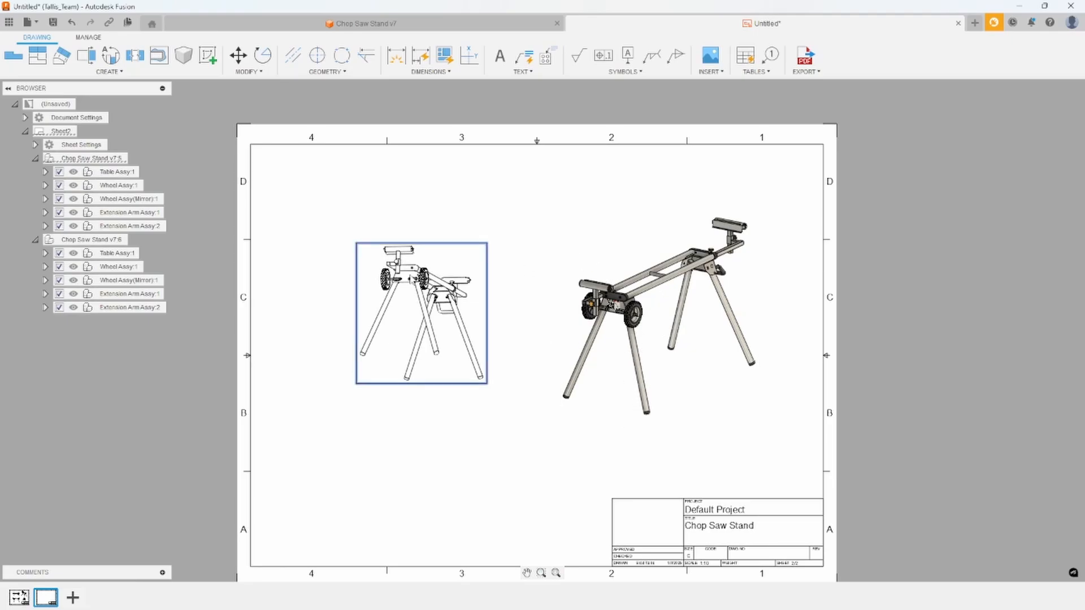
{"action": "key", "text": "Delete"}
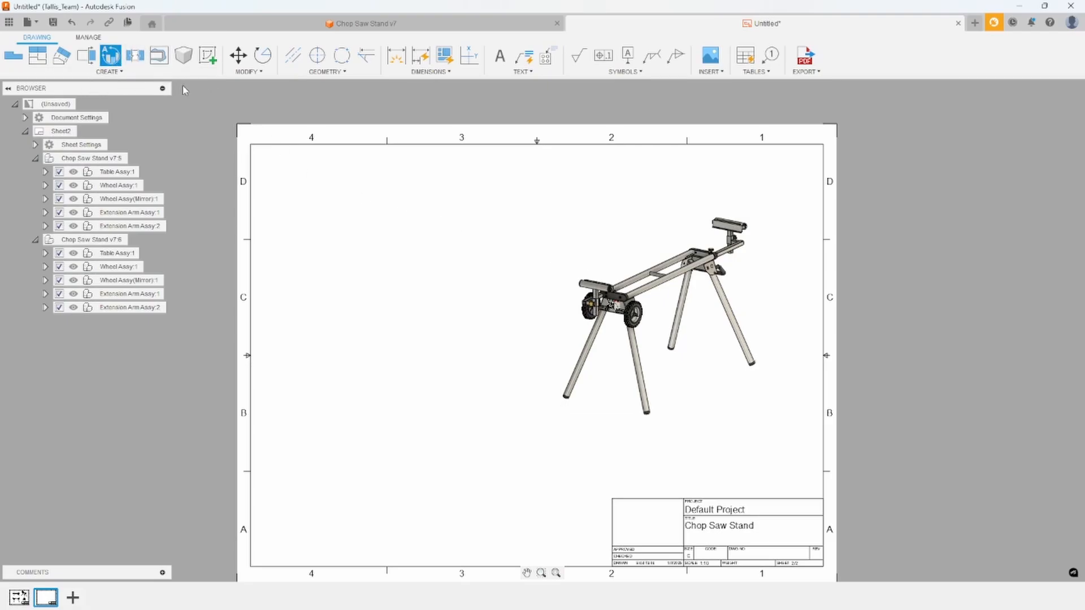
{"action": "left_click", "coordinate": [616, 300]}
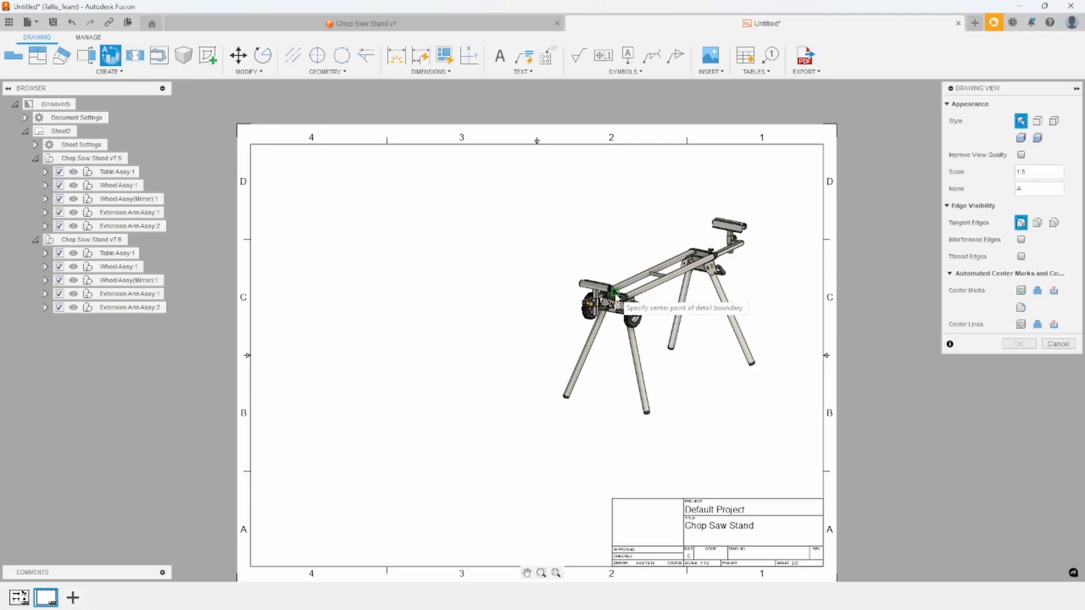
{"action": "left_click", "coordinate": [613, 292]}
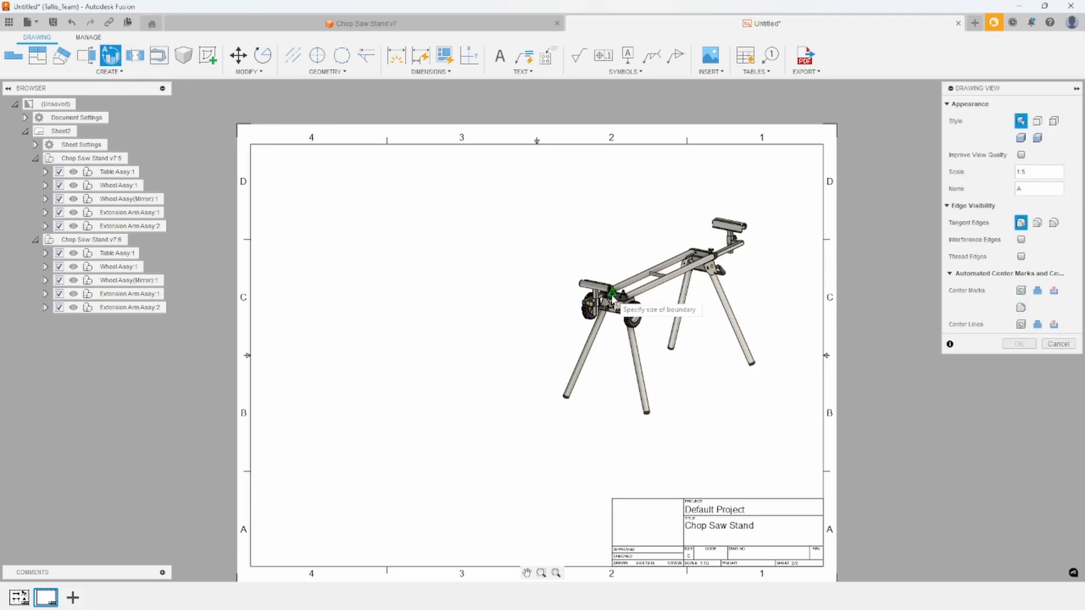
{"action": "left_click", "coordinate": [648, 336]}
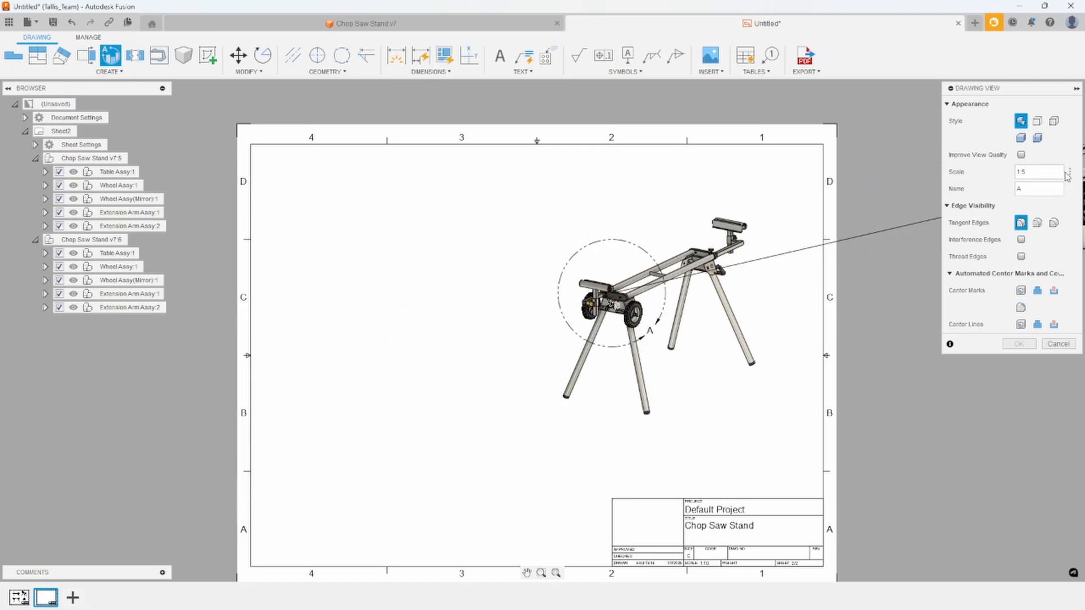
{"action": "left_click", "coordinate": [1067, 176]}
{"action": "left_click", "coordinate": [1033, 109]}
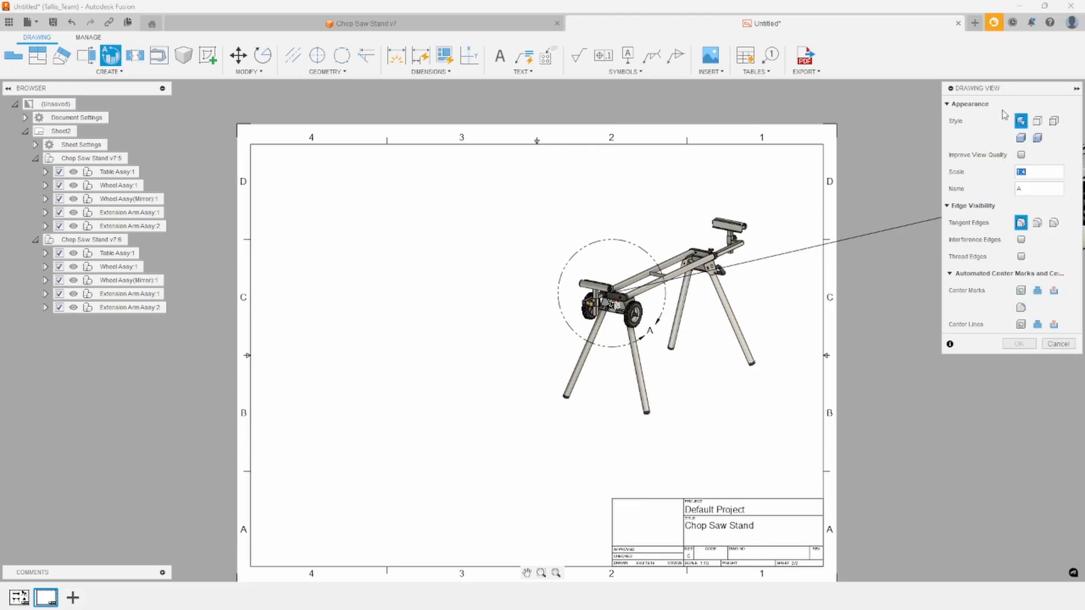
{"action": "left_click", "coordinate": [447, 315]}
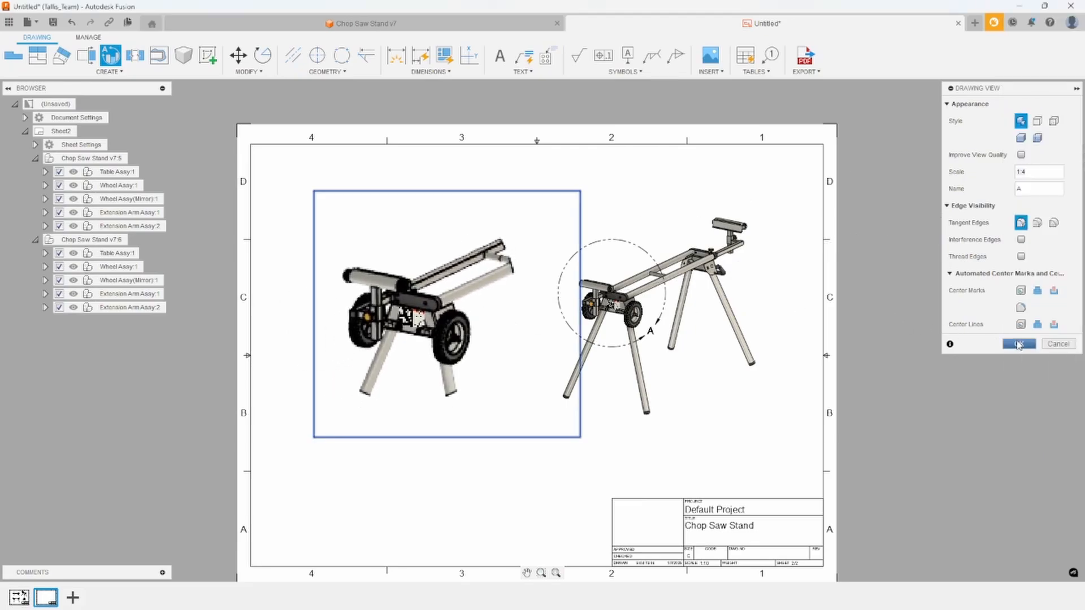
{"action": "left_click", "coordinate": [1019, 345]}
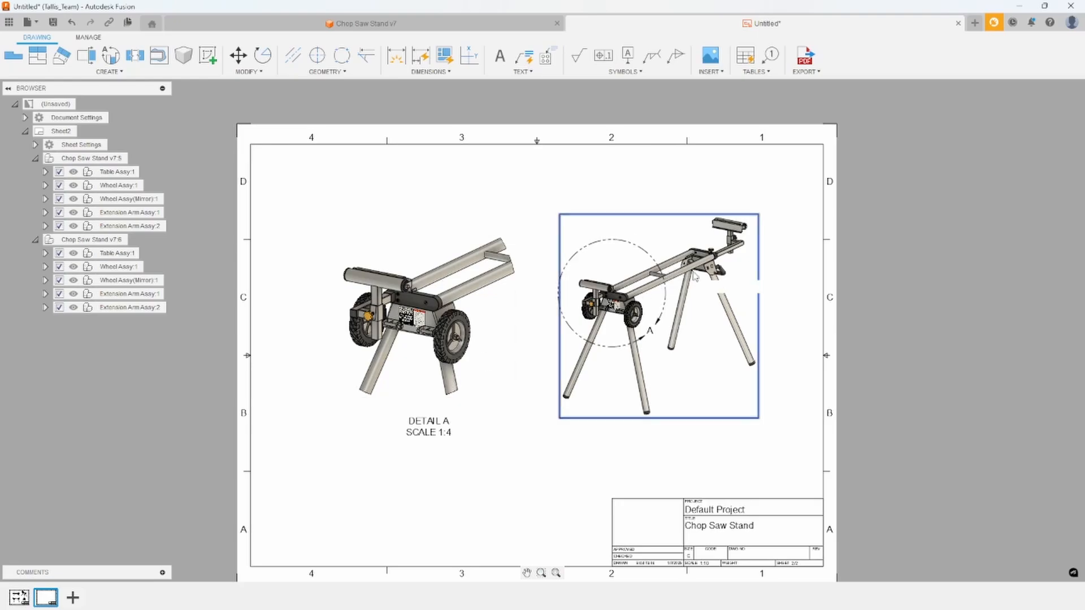
Move the parent Other Iso view off the sheet beyond its right border and the detail view to the sheet's centre.
{"action": "left_click", "coordinate": [714, 284]}
{"action": "left_click", "coordinate": [1022, 281]}
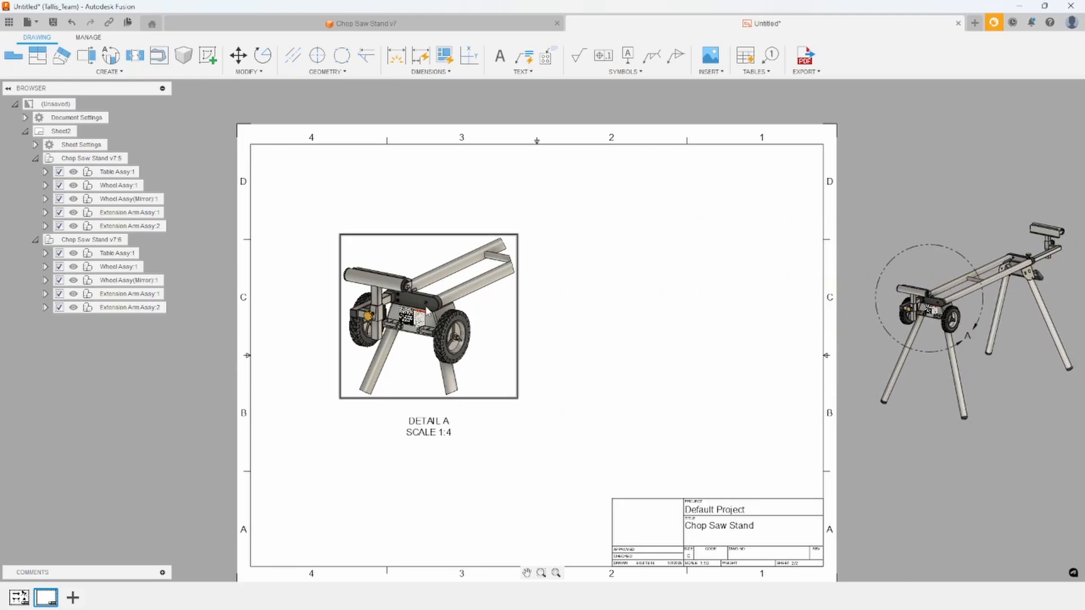
{"action": "left_click", "coordinate": [429, 311]}
{"action": "left_click", "coordinate": [550, 320]}
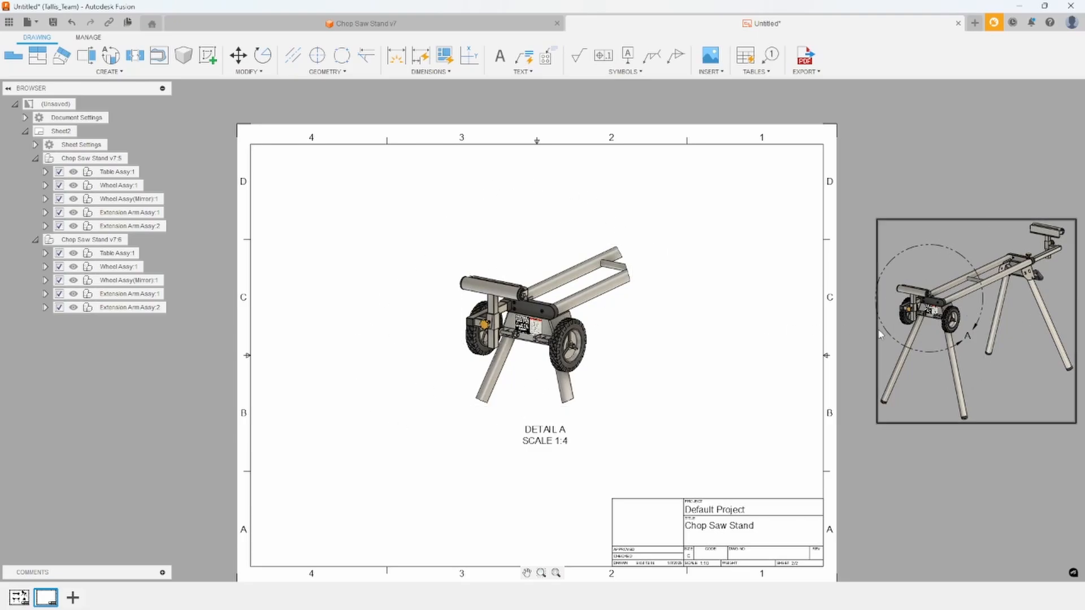
Add a third sheet and place a base view right of its centre with Other Iso orientation and 1:4 scale.
{"action": "left_click", "coordinate": [85, 599]}
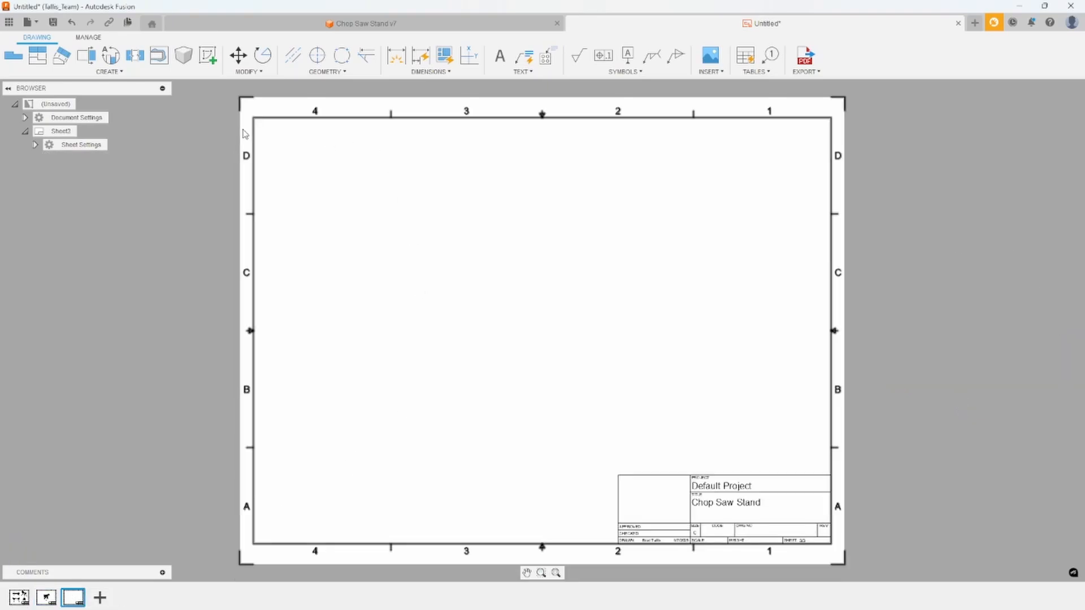
{"action": "left_click", "coordinate": [13, 55]}
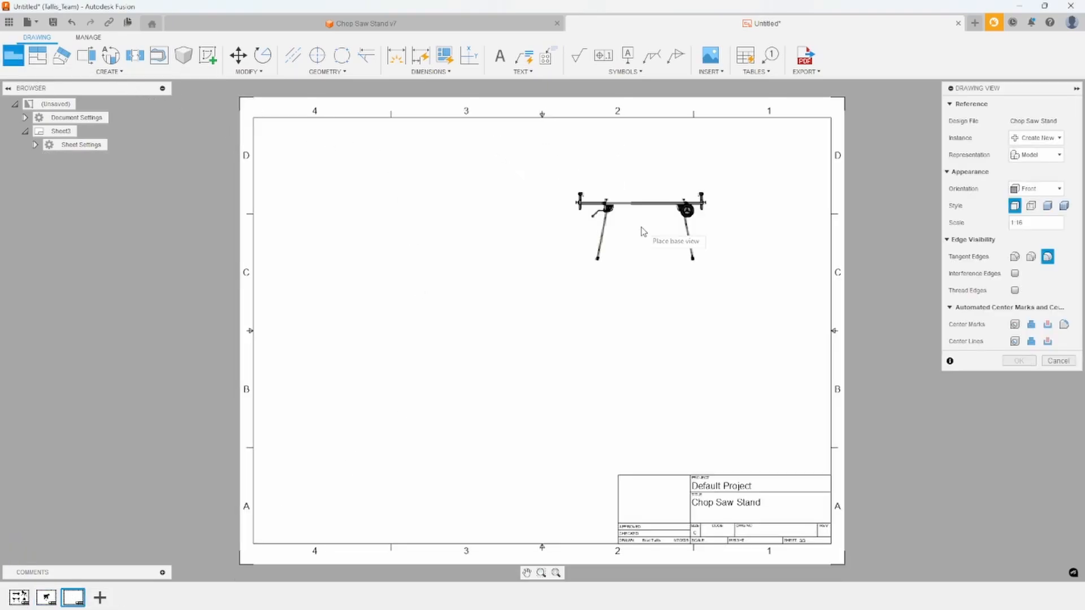
{"action": "left_click", "coordinate": [1060, 191]}
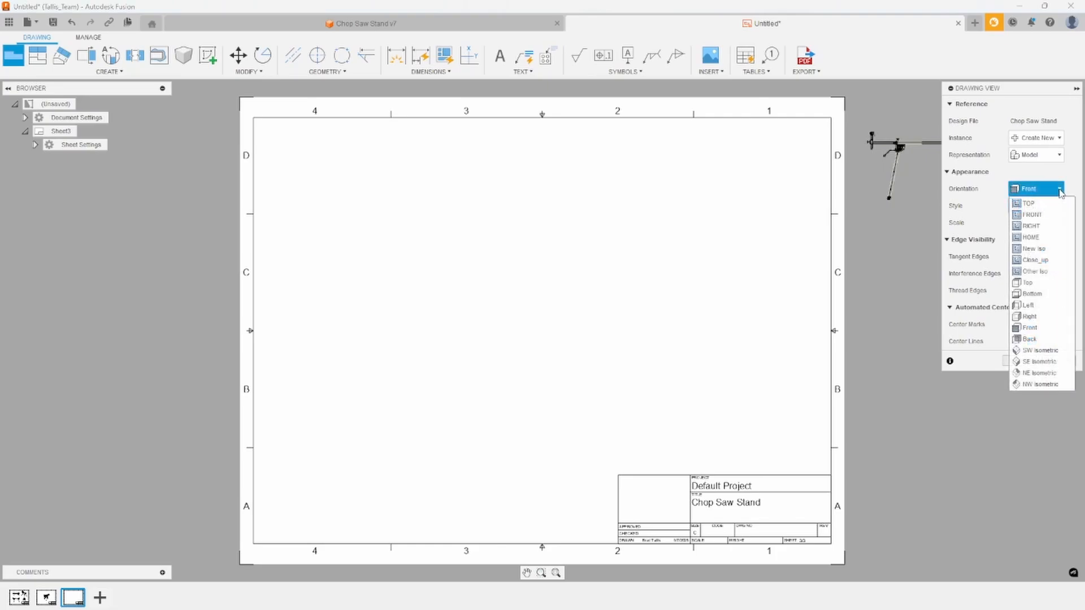
{"action": "left_click", "coordinate": [1042, 272]}
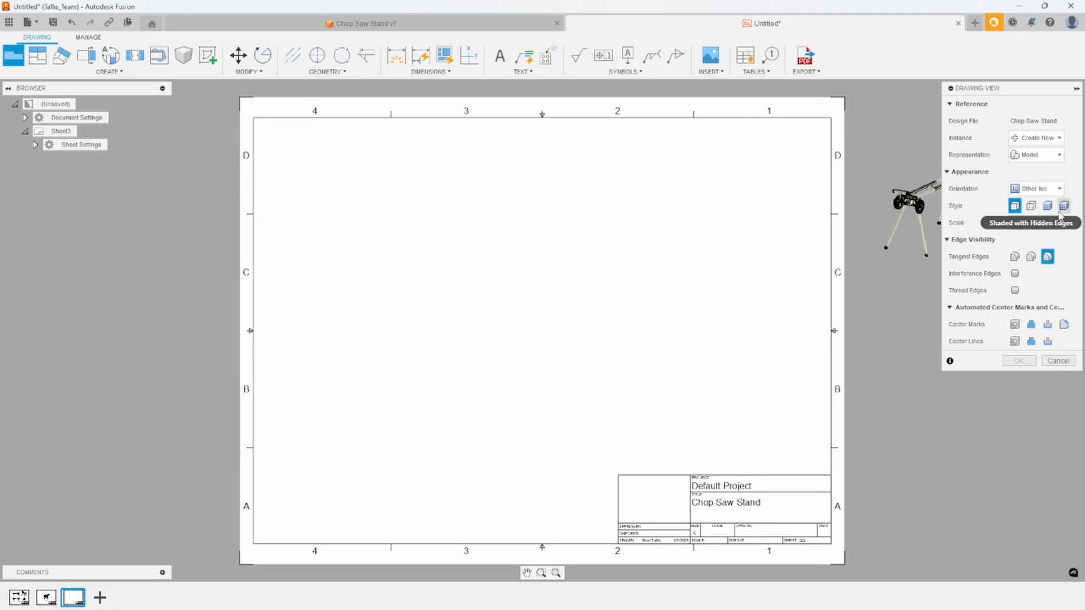
{"action": "left_click", "coordinate": [1069, 227]}
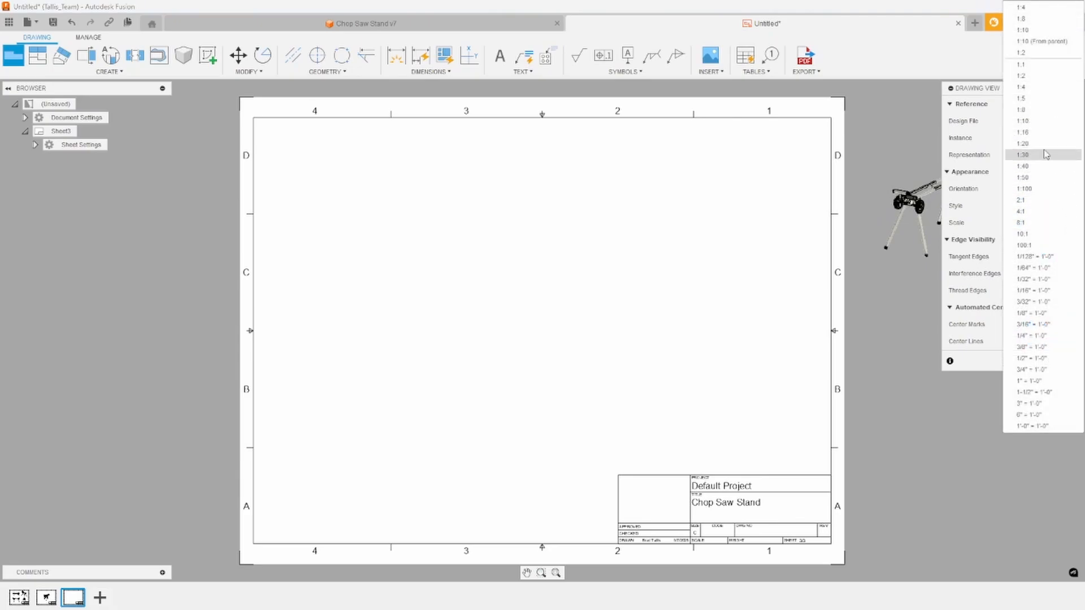
{"action": "left_click", "coordinate": [1035, 88]}
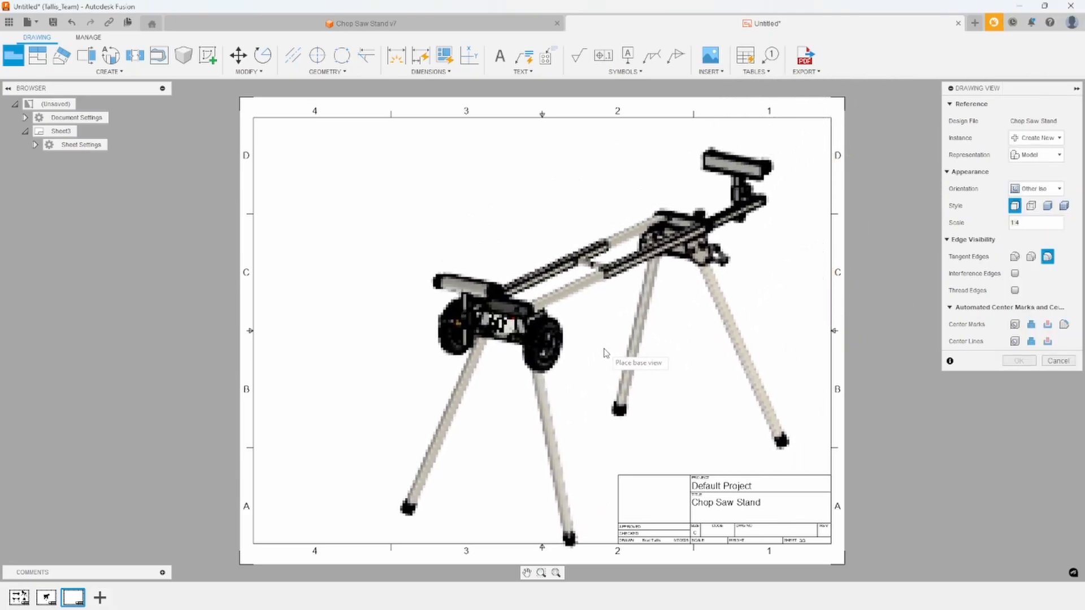
{"action": "left_click", "coordinate": [625, 350]}
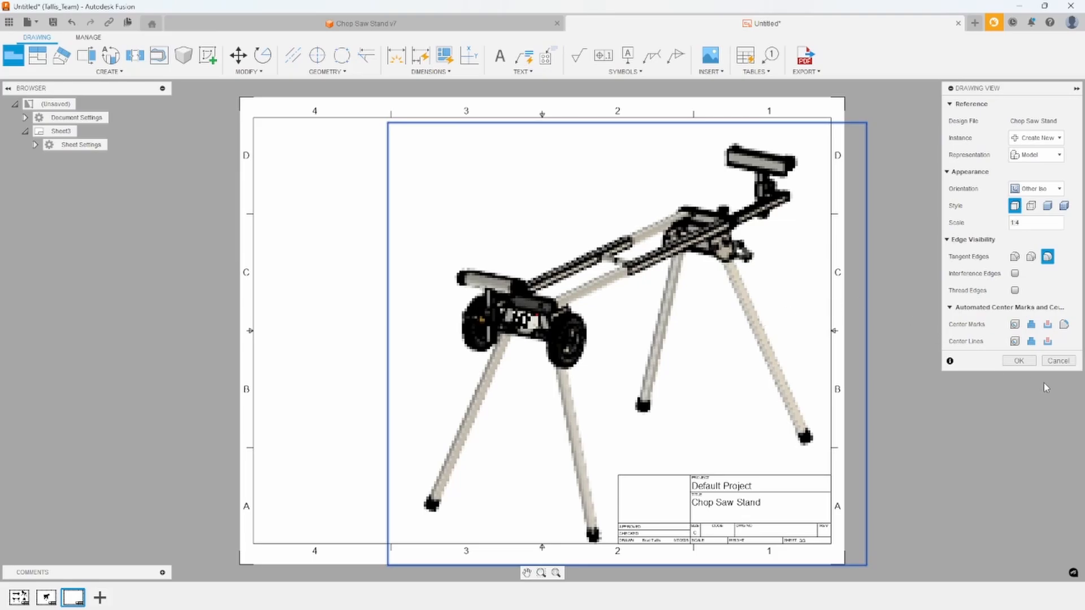
{"action": "left_click", "coordinate": [1018, 362]}
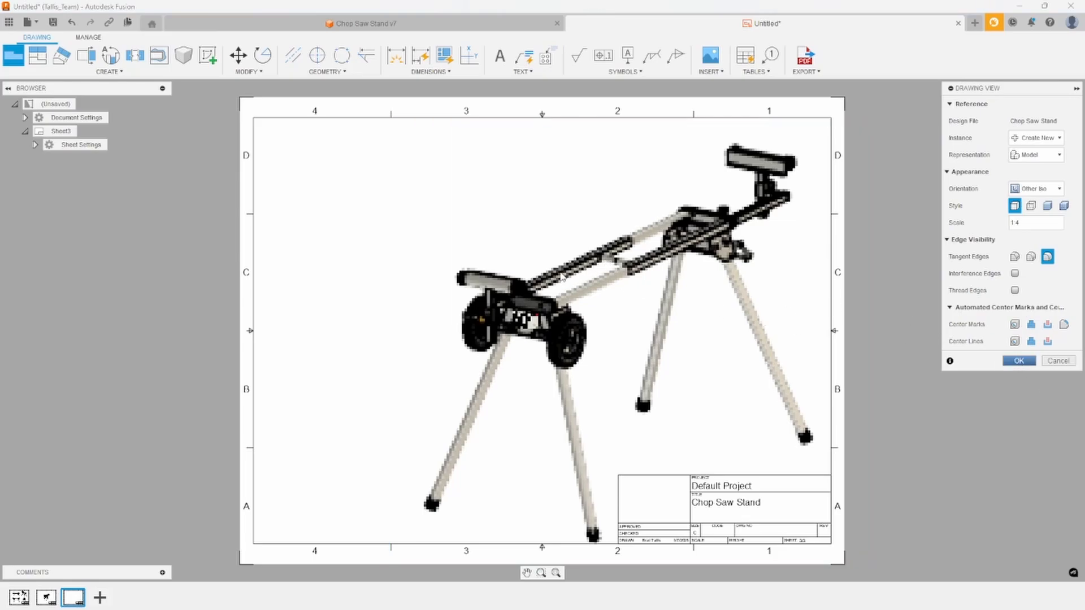
Create a breakout section on the base view with a closed curved cut profile around the roller support and far wheel.
{"action": "scroll", "coordinate": [472, 263], "scroll_direction": "up", "scroll_amount": 2}
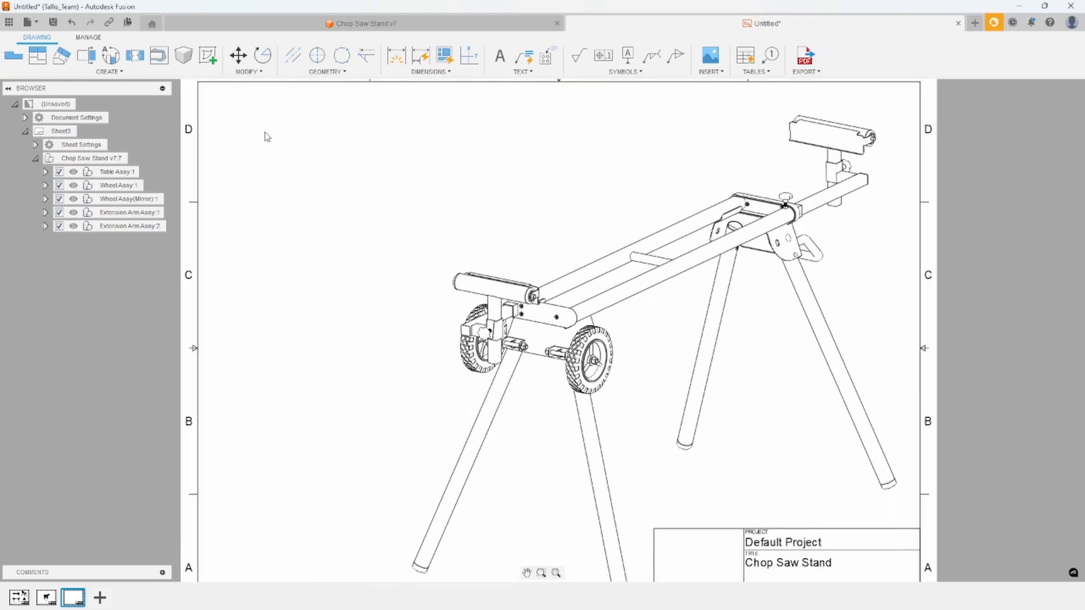
{"action": "left_click", "coordinate": [160, 57]}
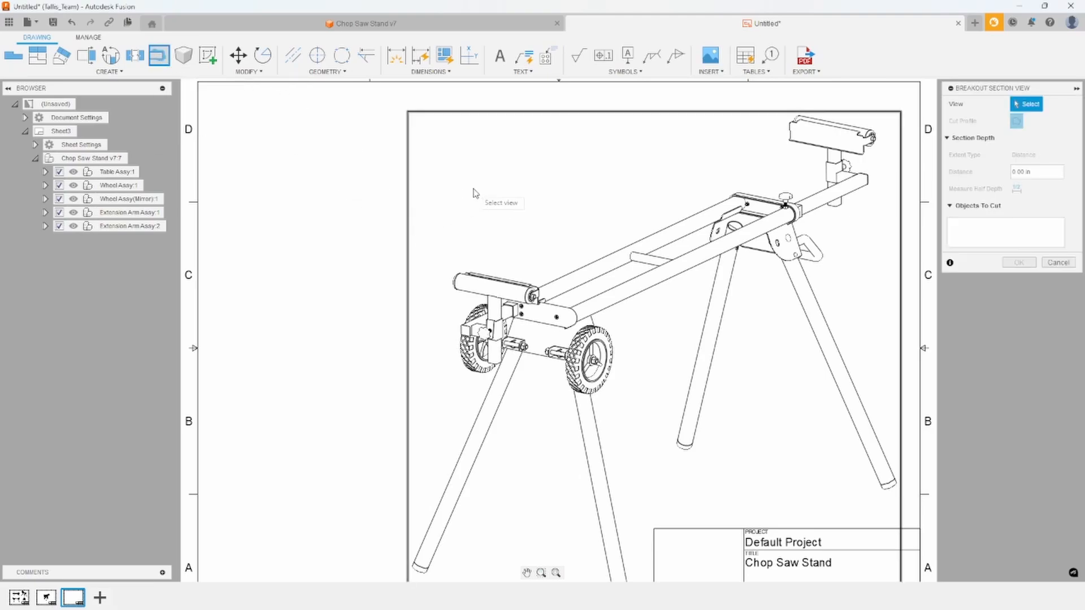
{"action": "left_click", "coordinate": [412, 278]}
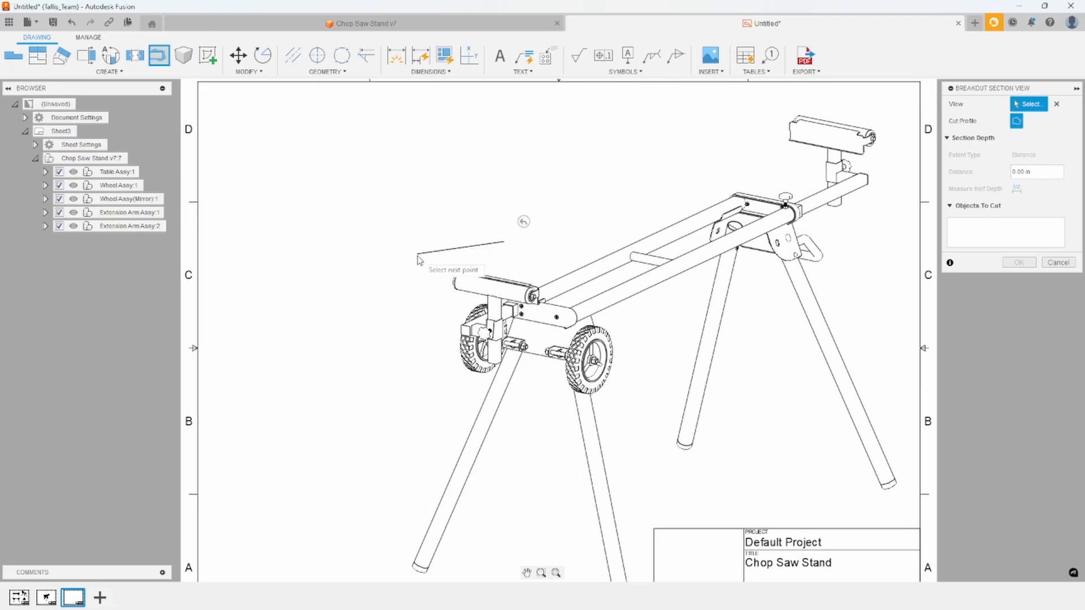
{"action": "left_click", "coordinate": [440, 250]}
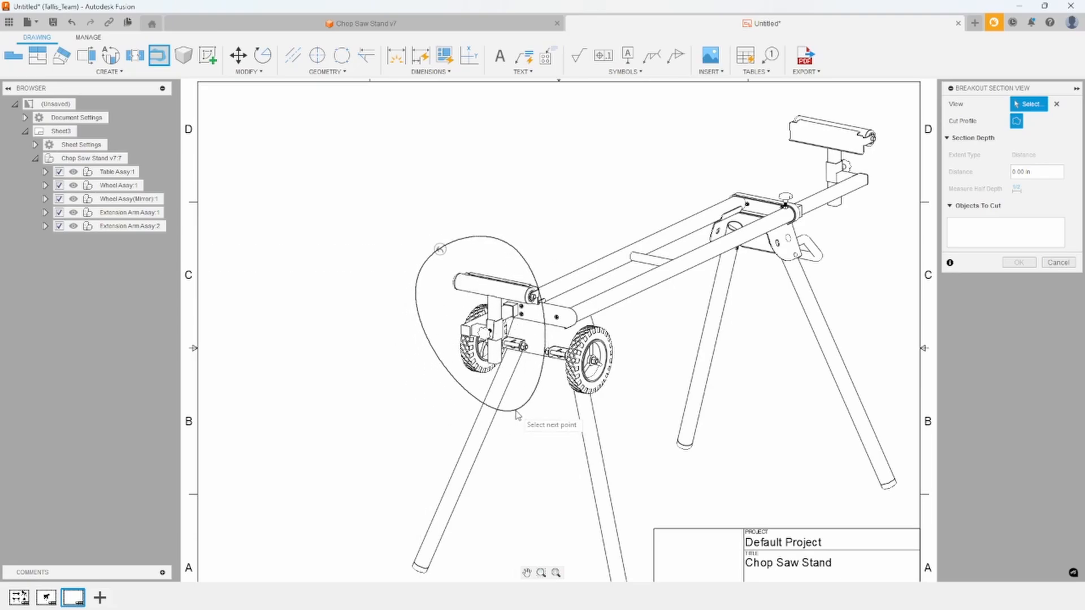
{"action": "left_click", "coordinate": [531, 391]}
{"action": "left_click", "coordinate": [552, 390]}
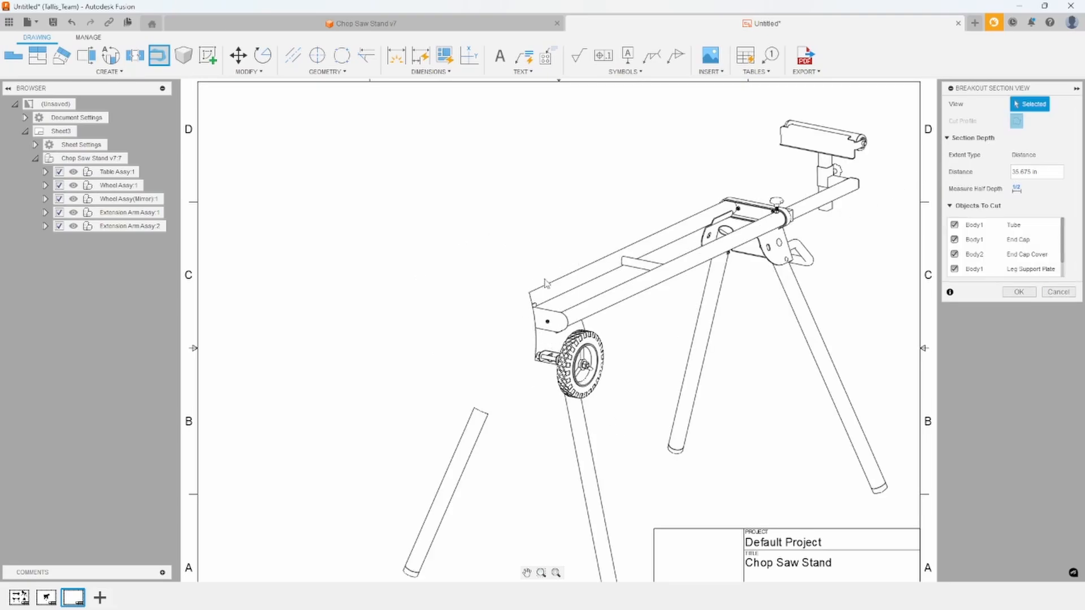
Set the breakout section's depth distance to 6 in.
{"action": "left_click", "coordinate": [1025, 172]}
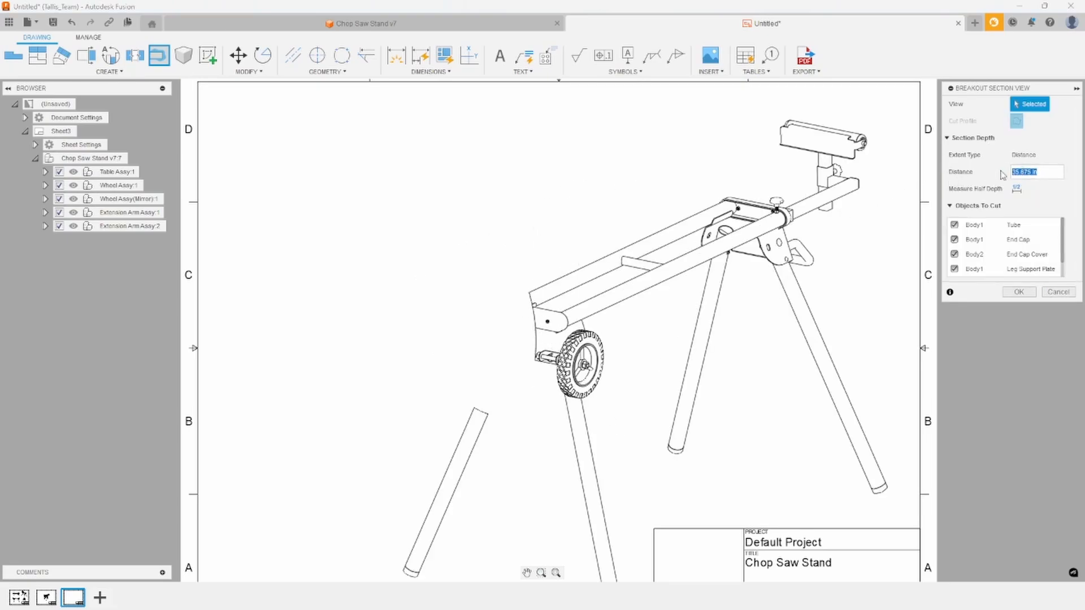
{"action": "type", "text": "6"}
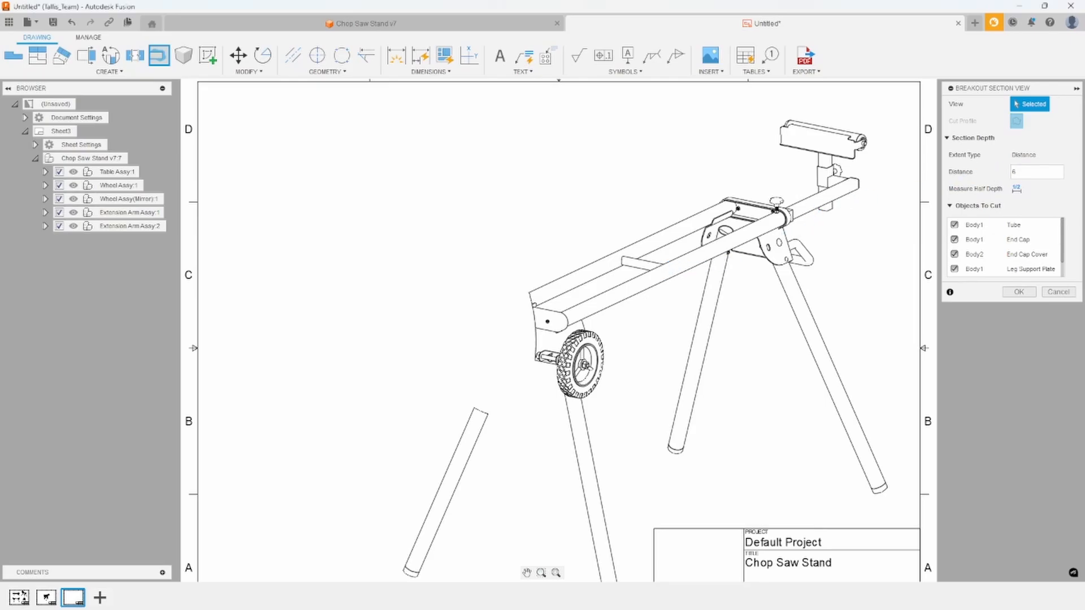
{"action": "scroll", "coordinate": [523, 311], "scroll_direction": "up", "scroll_amount": 3}
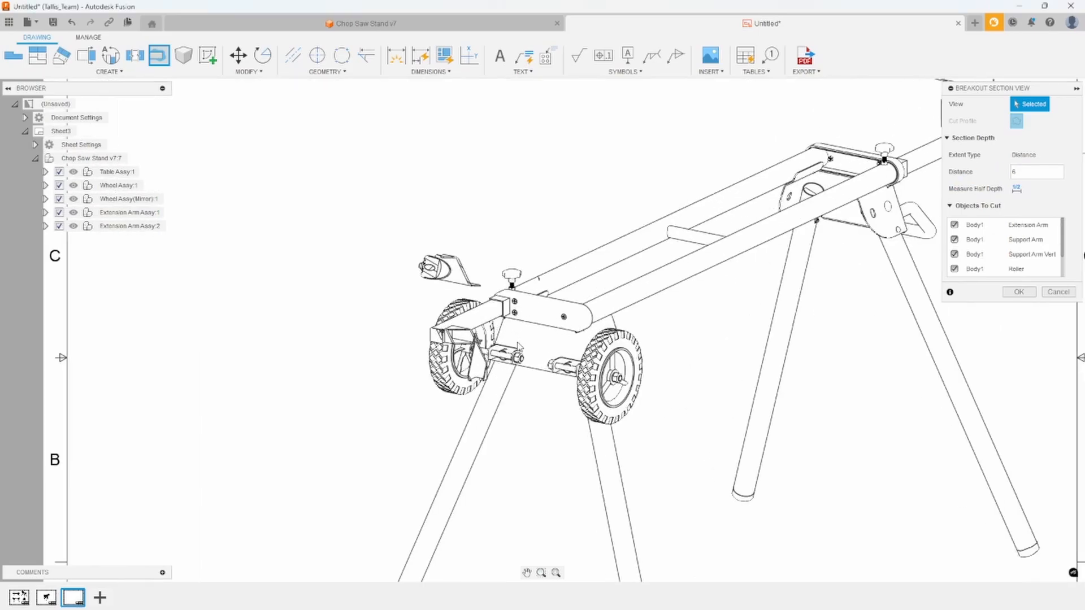
Examine the previewed 6 in deep cut around the roller support and wheels, and cancel the breakout section.
{"action": "scroll", "coordinate": [519, 346], "scroll_direction": "up", "scroll_amount": 2}
{"action": "scroll", "coordinate": [445, 337], "scroll_direction": "up", "scroll_amount": 5}
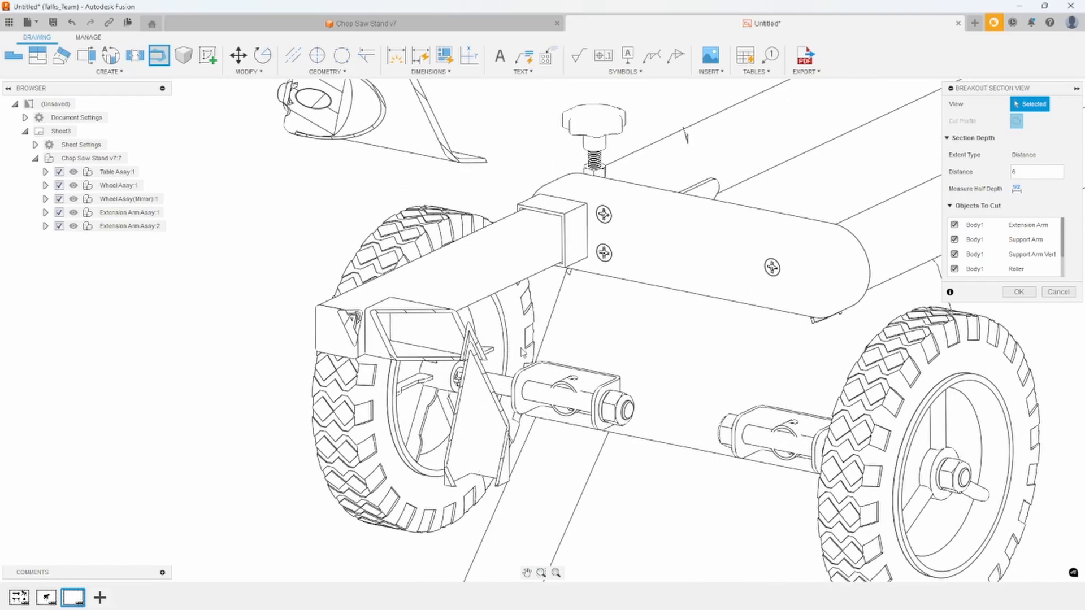
{"action": "scroll", "coordinate": [468, 379], "scroll_direction": "down", "scroll_amount": 3}
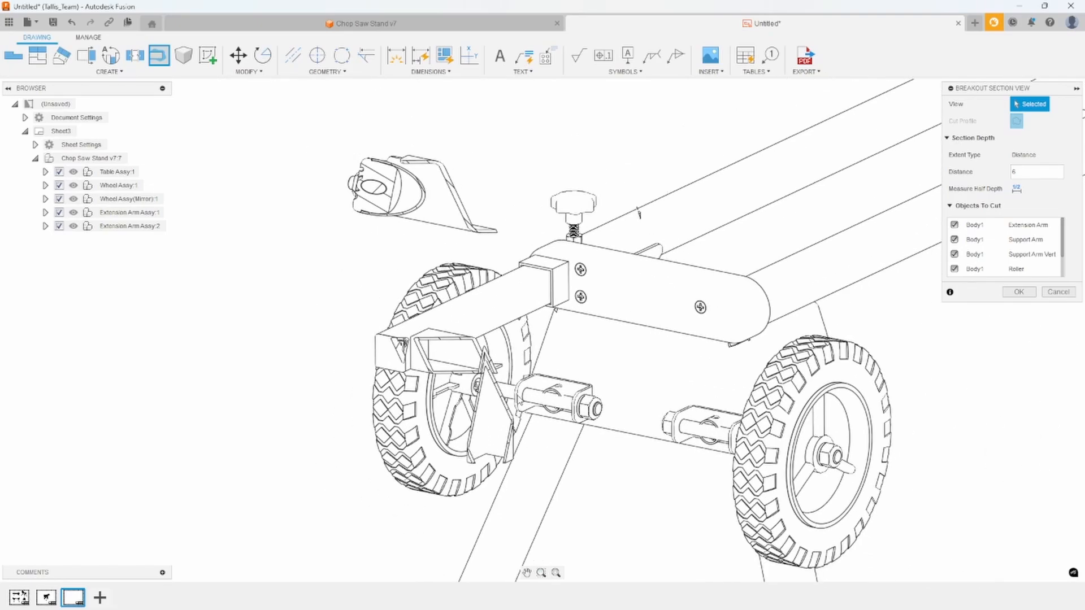
{"action": "scroll", "coordinate": [532, 346], "scroll_direction": "down", "scroll_amount": 1}
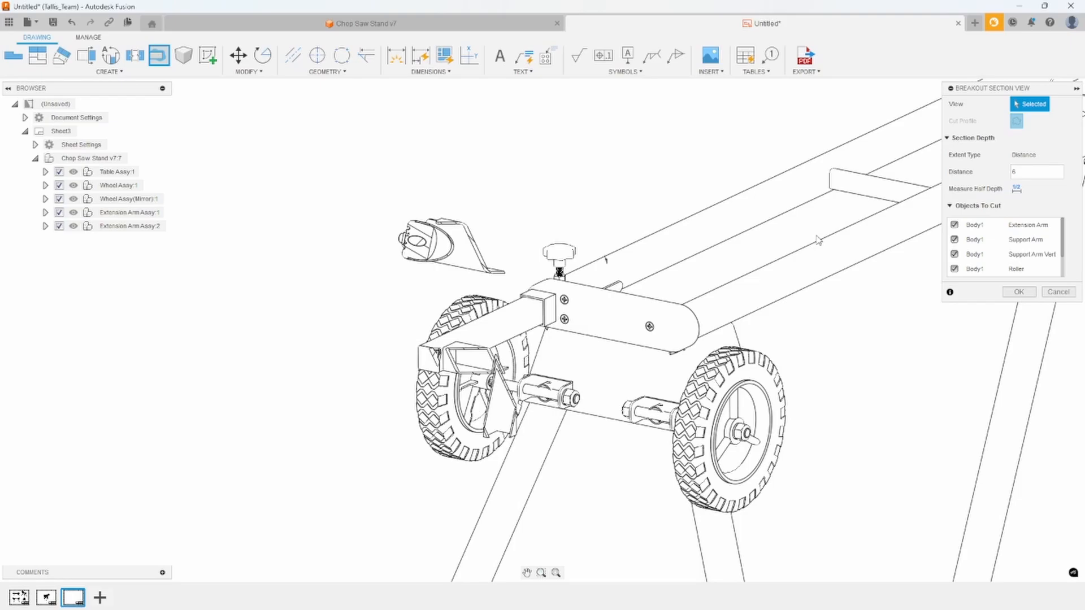
{"action": "left_click", "coordinate": [1024, 172]}
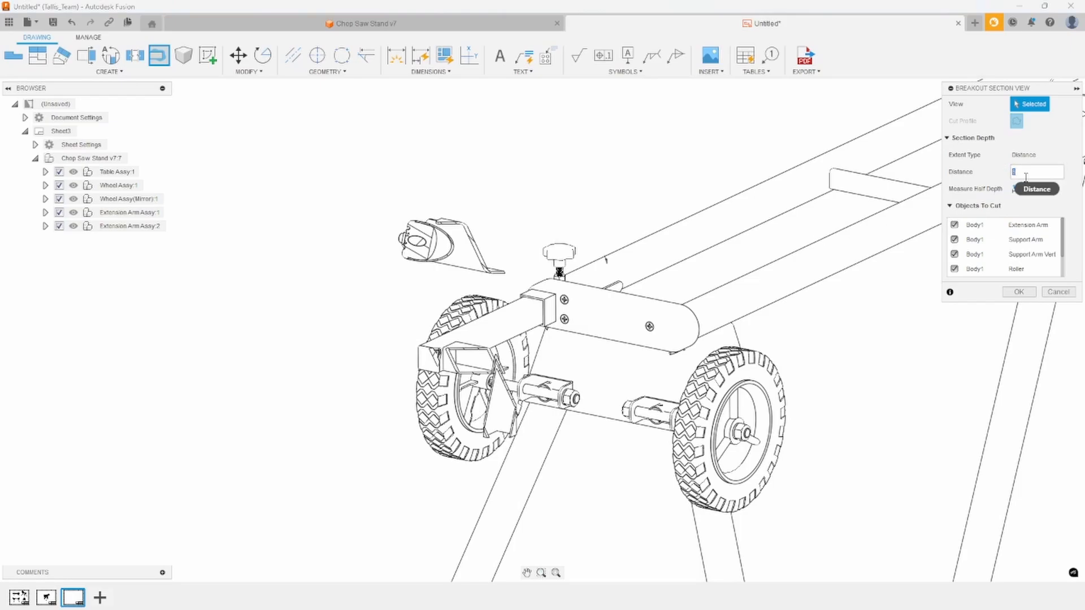
{"action": "left_click", "coordinate": [1057, 292]}
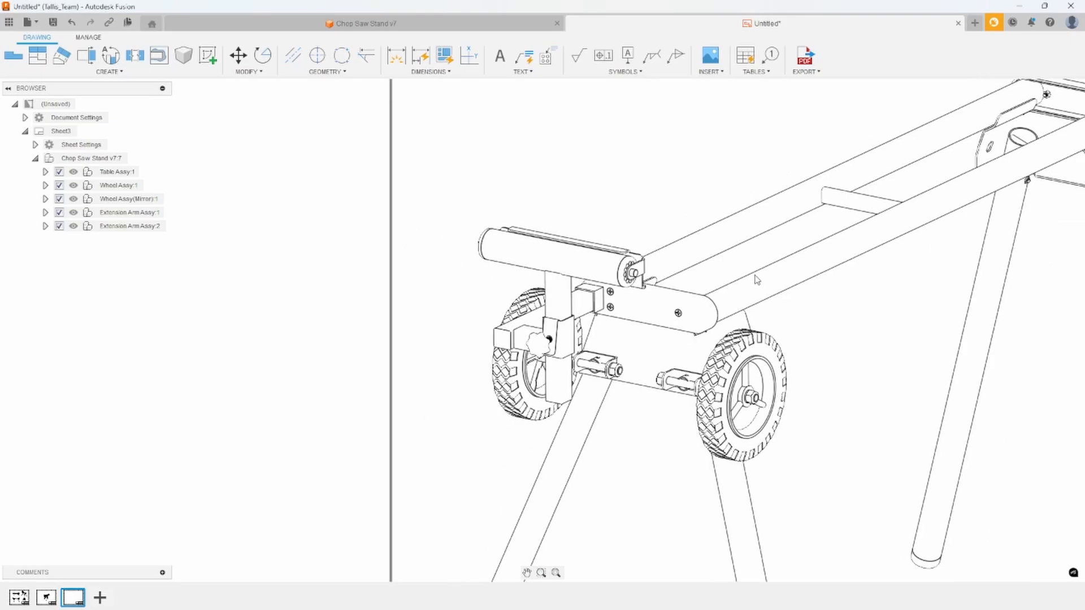
Start a breakout section on the base view with a closed curved profile enclosing the legs and far end but excluding the wheel end.
{"action": "scroll", "coordinate": [758, 280], "scroll_direction": "down", "scroll_amount": 5}
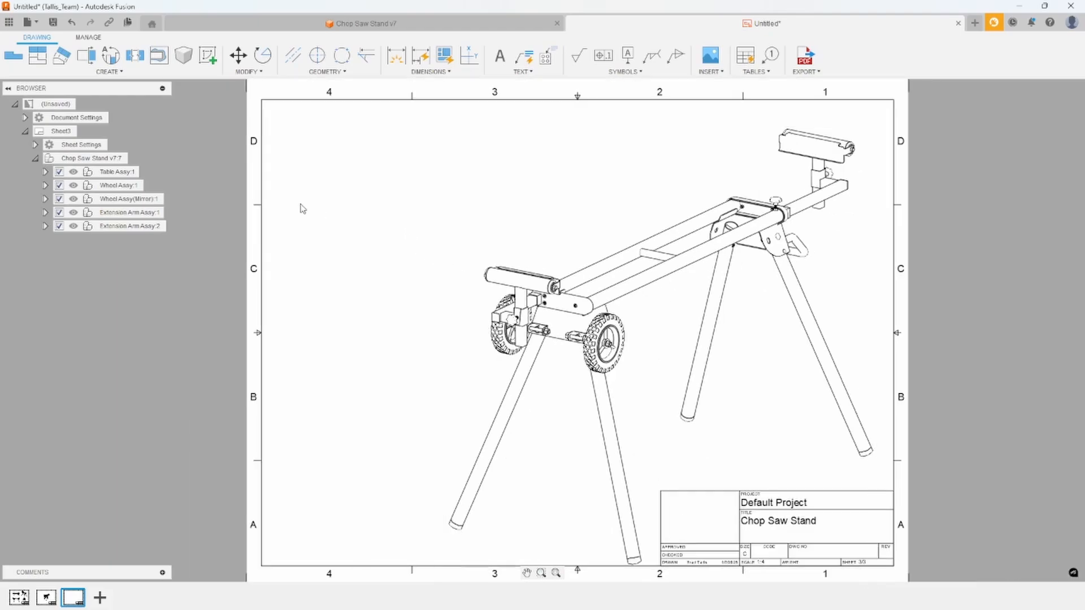
{"action": "left_click", "coordinate": [159, 55]}
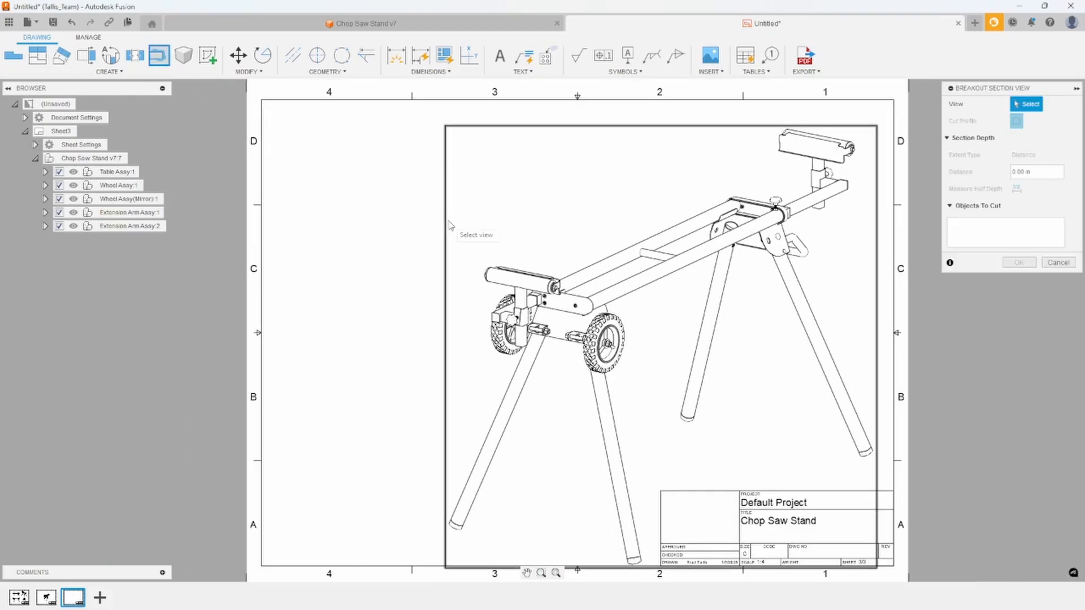
{"action": "left_click", "coordinate": [446, 266]}
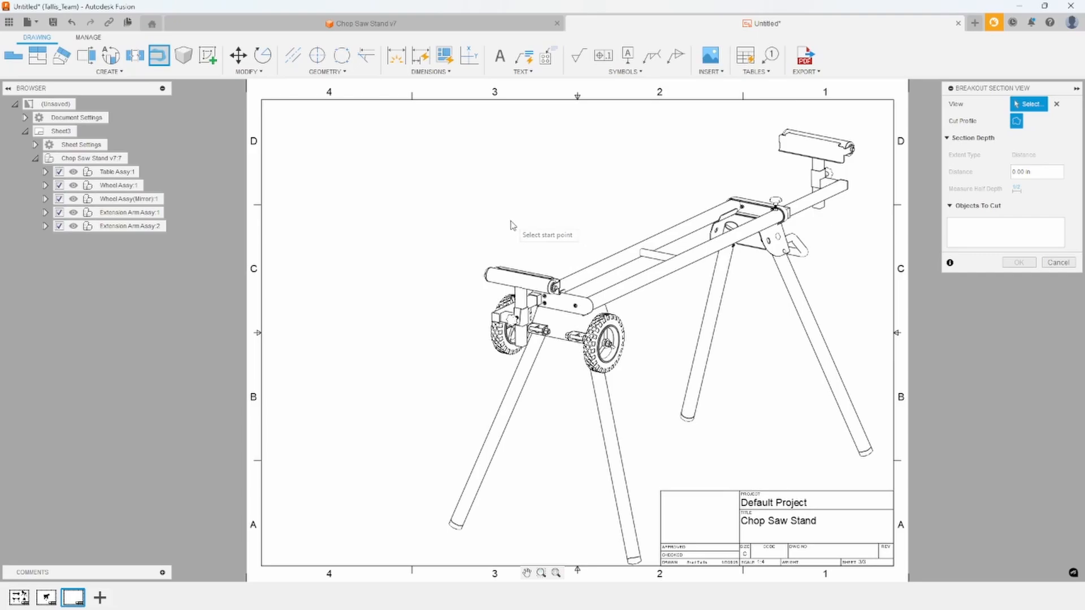
{"action": "left_click", "coordinate": [540, 235]}
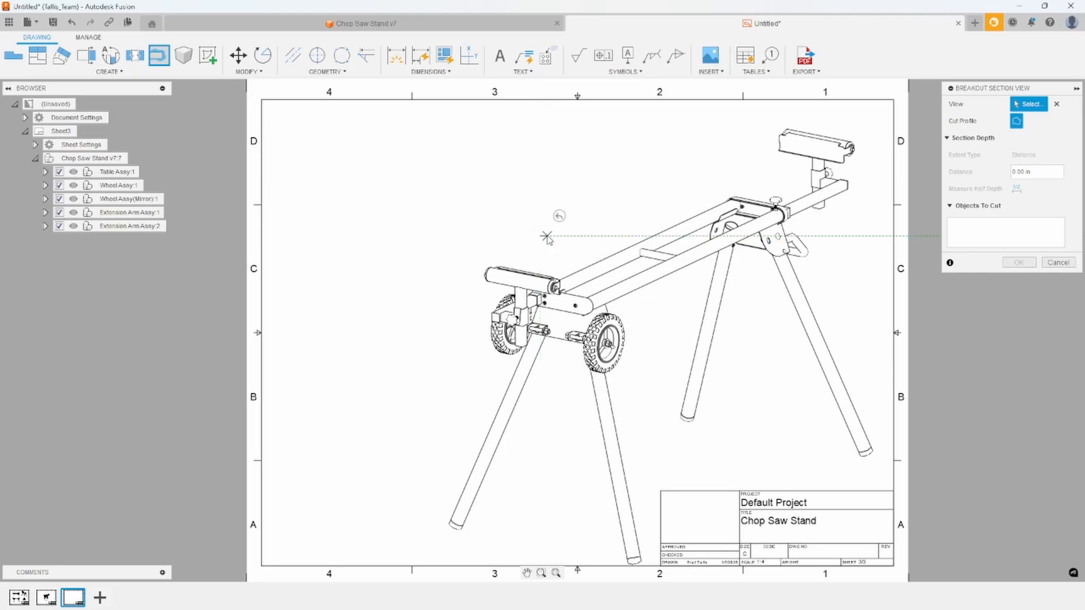
{"action": "left_click", "coordinate": [646, 328]}
{"action": "left_click", "coordinate": [614, 390]}
{"action": "left_click", "coordinate": [485, 372]}
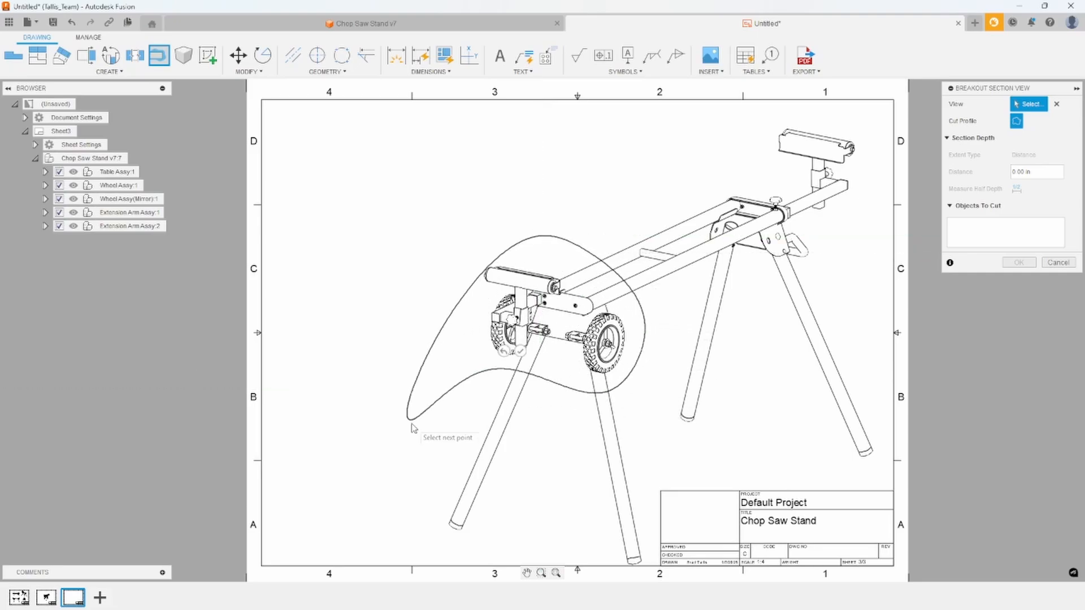
{"action": "left_click", "coordinate": [378, 486]}
{"action": "left_click", "coordinate": [479, 569]}
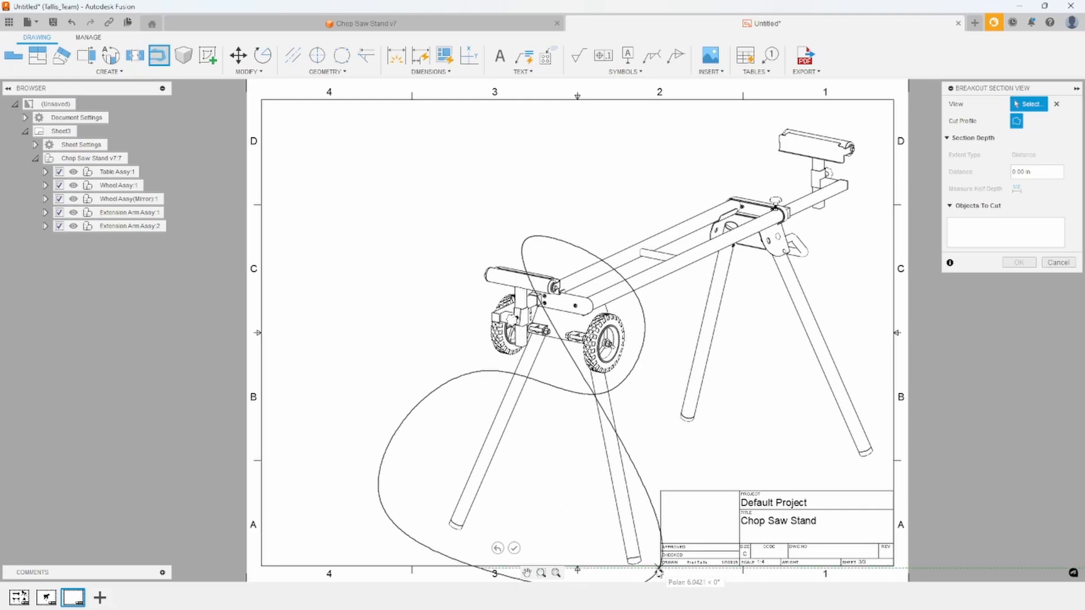
{"action": "left_click", "coordinate": [879, 465]}
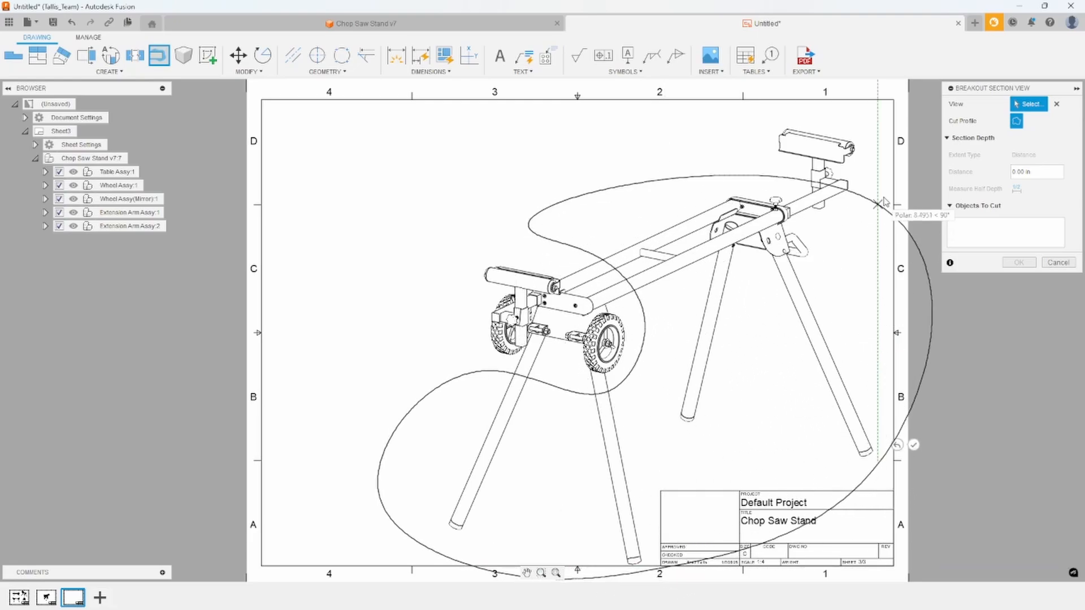
{"action": "left_click", "coordinate": [885, 127]}
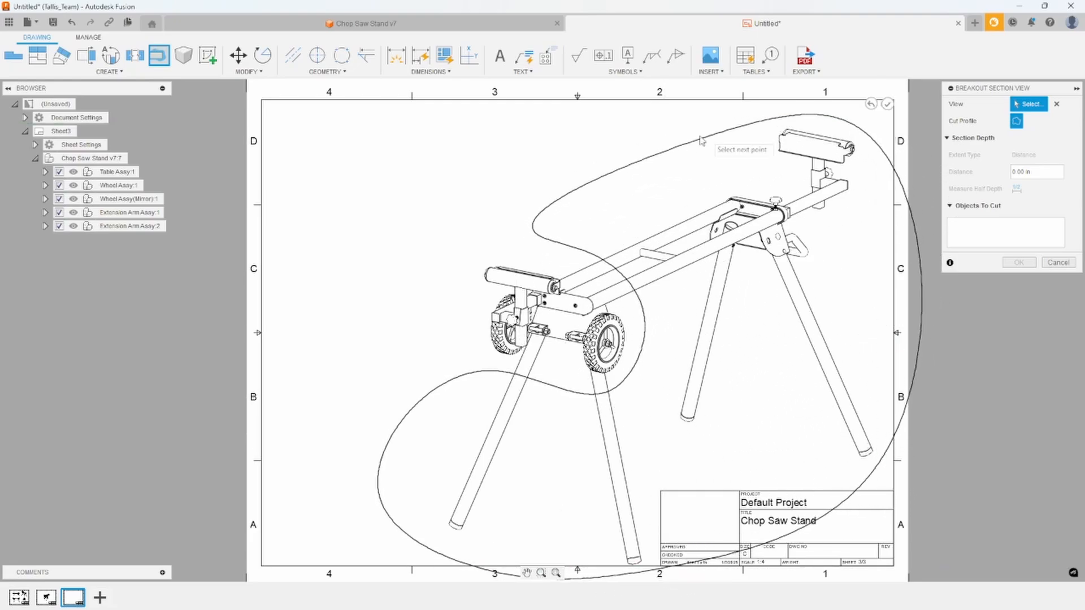
{"action": "left_click", "coordinate": [604, 176]}
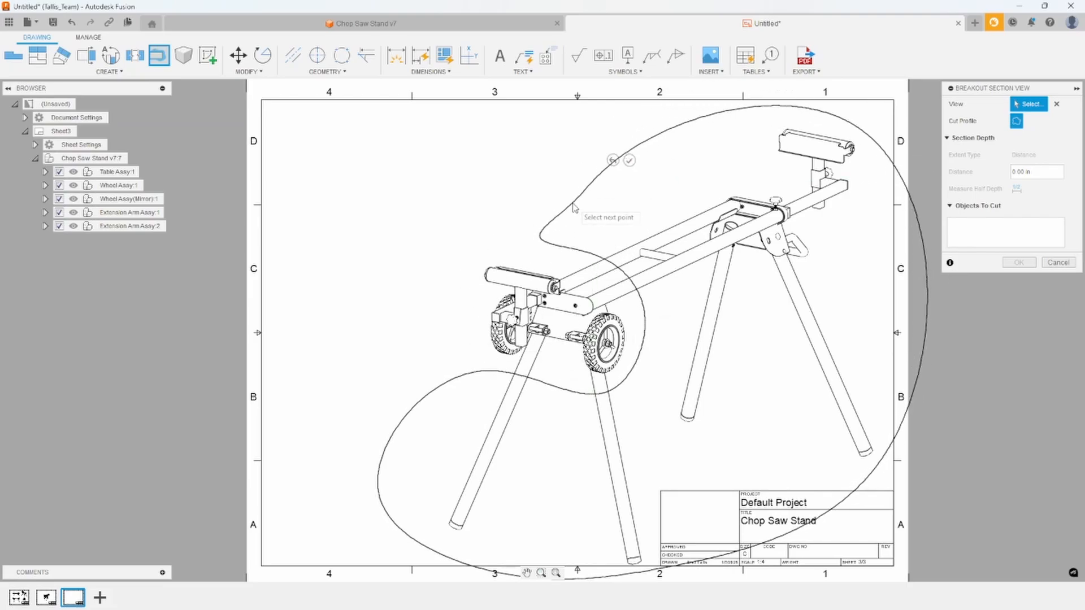
{"action": "left_click", "coordinate": [630, 161]}
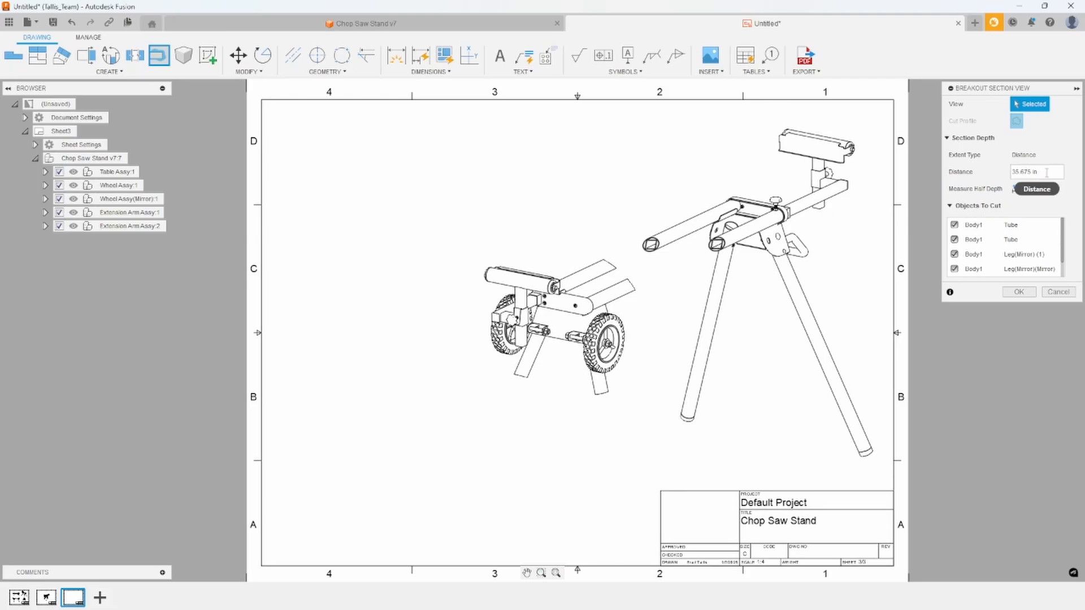
Create the breakout section with a depth distance of 100 in and move the view to the sheet's centre.
{"action": "left_click_drag", "start_coordinate": [1046, 172], "coordinate": [1005, 169]}
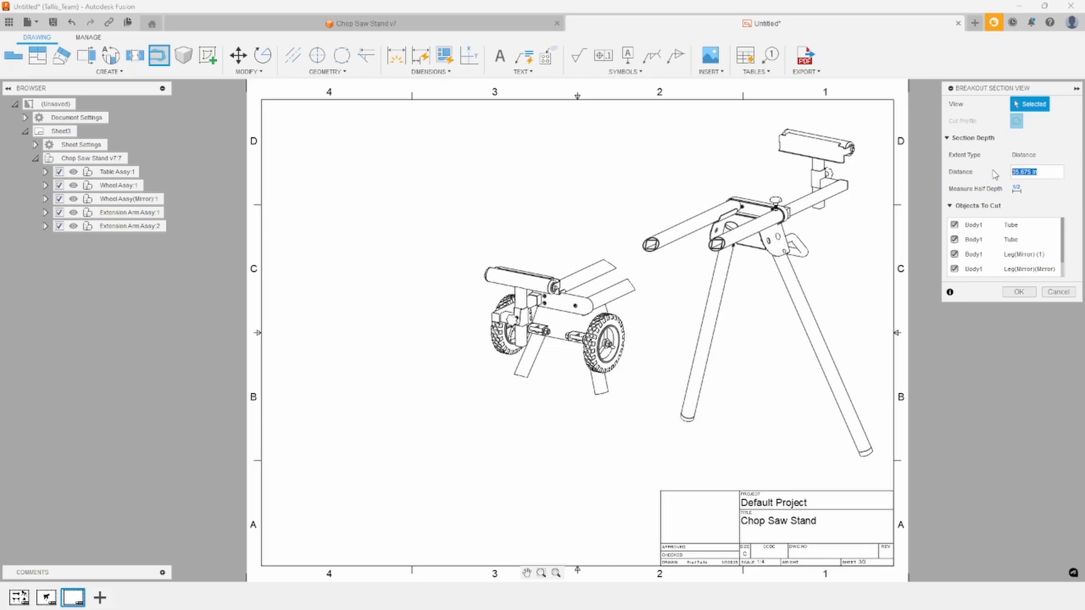
{"action": "type", "text": "100"}
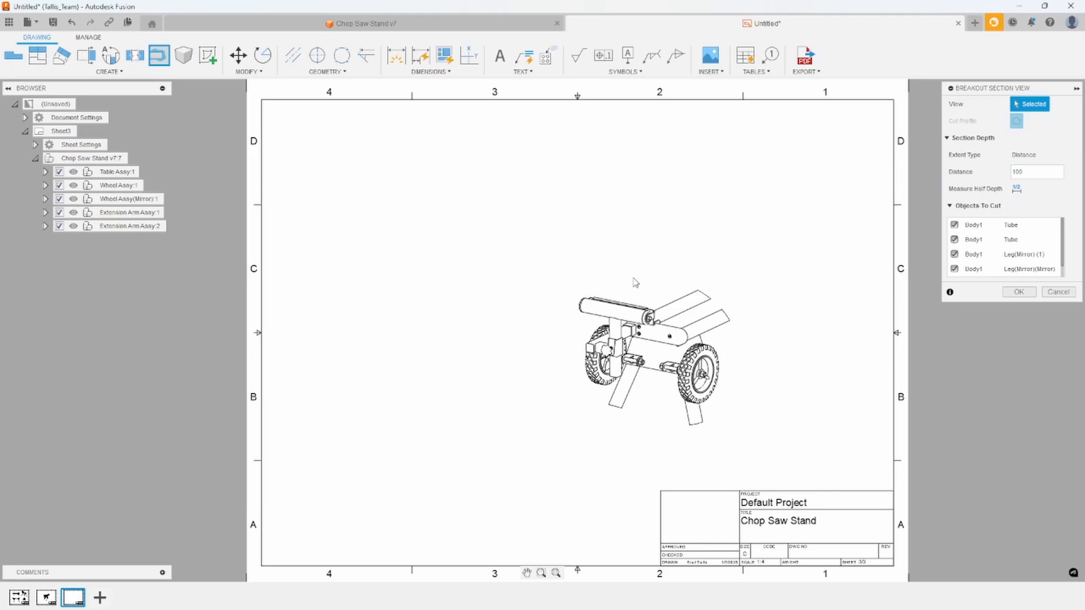
{"action": "left_click", "coordinate": [1012, 292]}
{"action": "mouse_move", "coordinate": [666, 330]}
{"action": "left_mouse_down"}
{"action": "mouse_move", "coordinate": [640, 276]}
{"action": "mouse_move", "coordinate": [599, 264]}
{"action": "mouse_move", "coordinate": [599, 276]}
{"action": "left_mouse_up"}
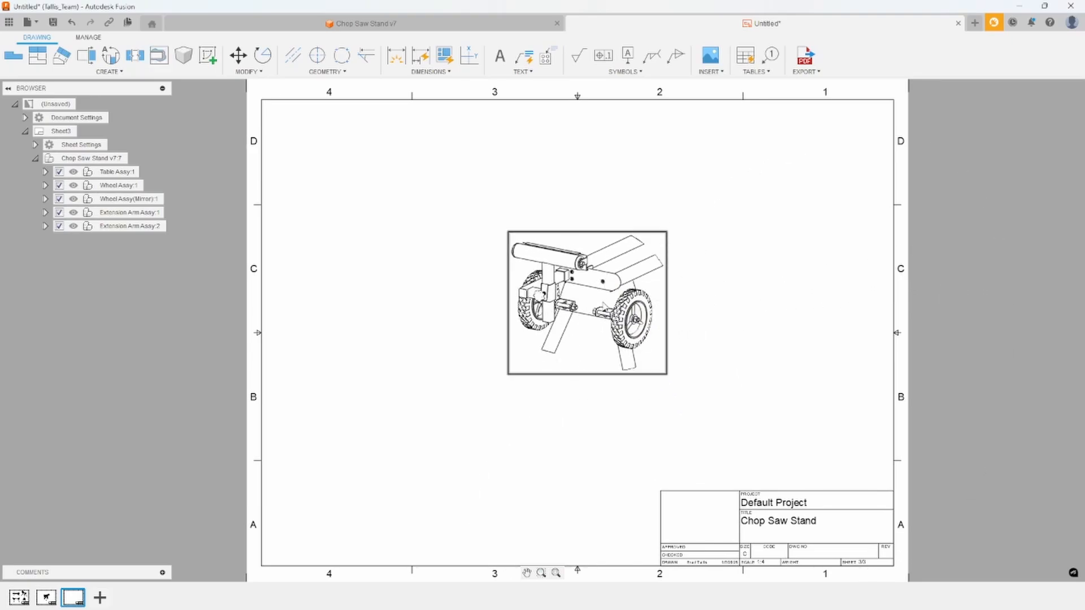
Reshape the breakout profile by moving its spline point above the side tubes inward, so the tubes are cut shorter.
{"action": "scroll", "coordinate": [610, 287], "scroll_direction": "up", "scroll_amount": 2}
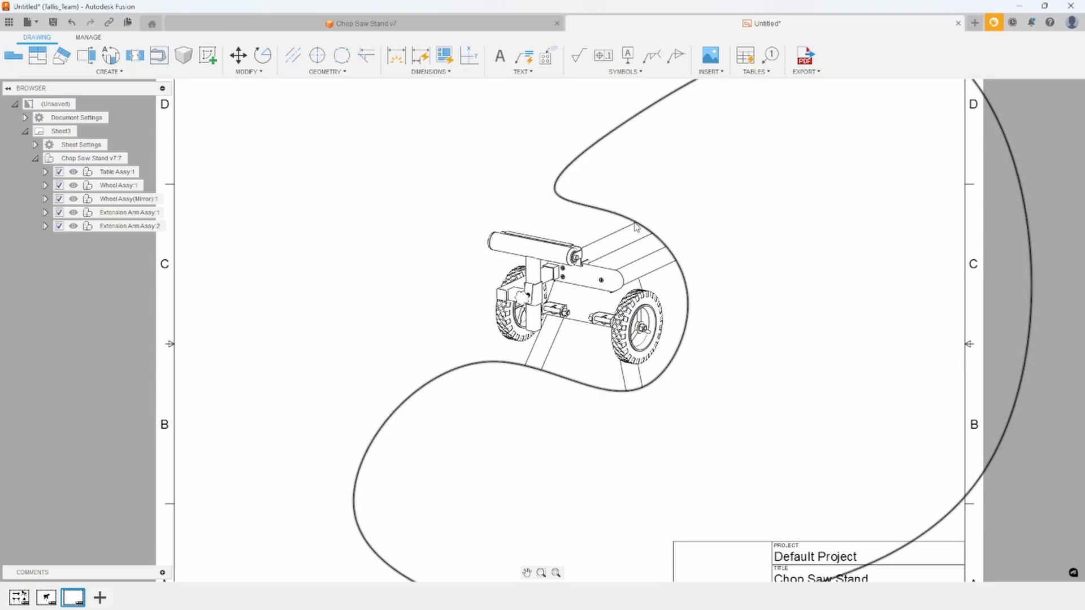
{"action": "left_click", "coordinate": [634, 225]}
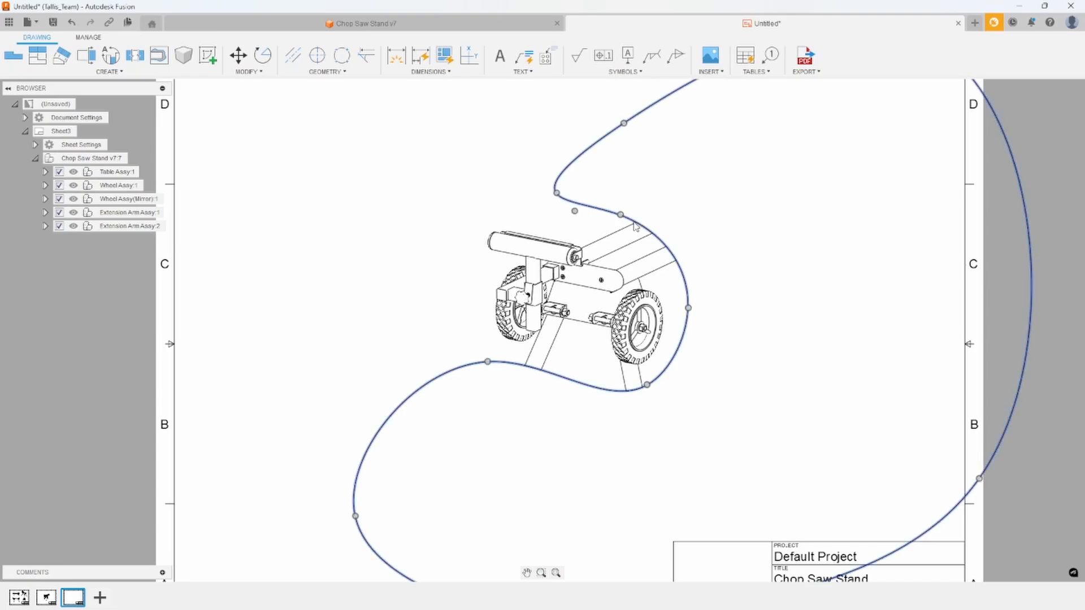
{"action": "left_click_drag", "start_coordinate": [620, 216], "coordinate": [579, 228]}
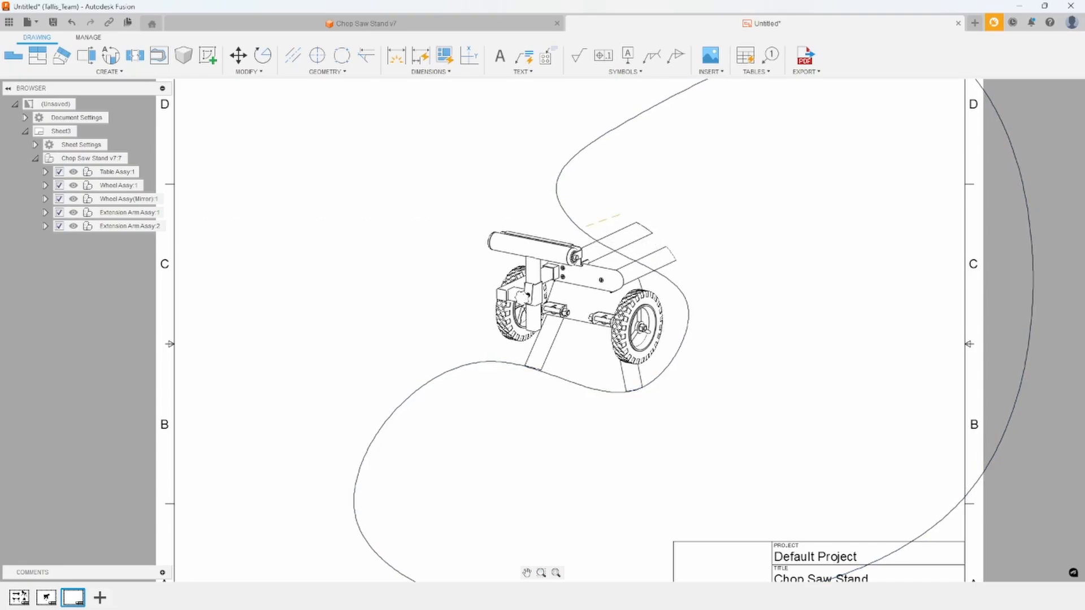
{"action": "left_click", "coordinate": [509, 191]}
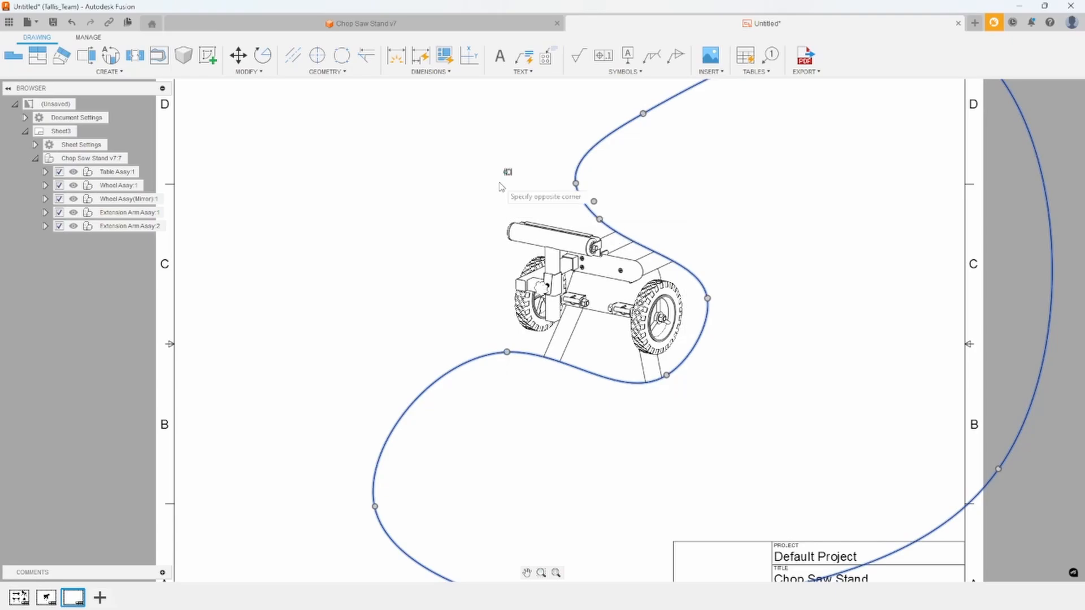
{"action": "left_click", "coordinate": [579, 219]}
{"action": "right_click", "coordinate": [579, 220]}
{"action": "left_click", "coordinate": [609, 204]}
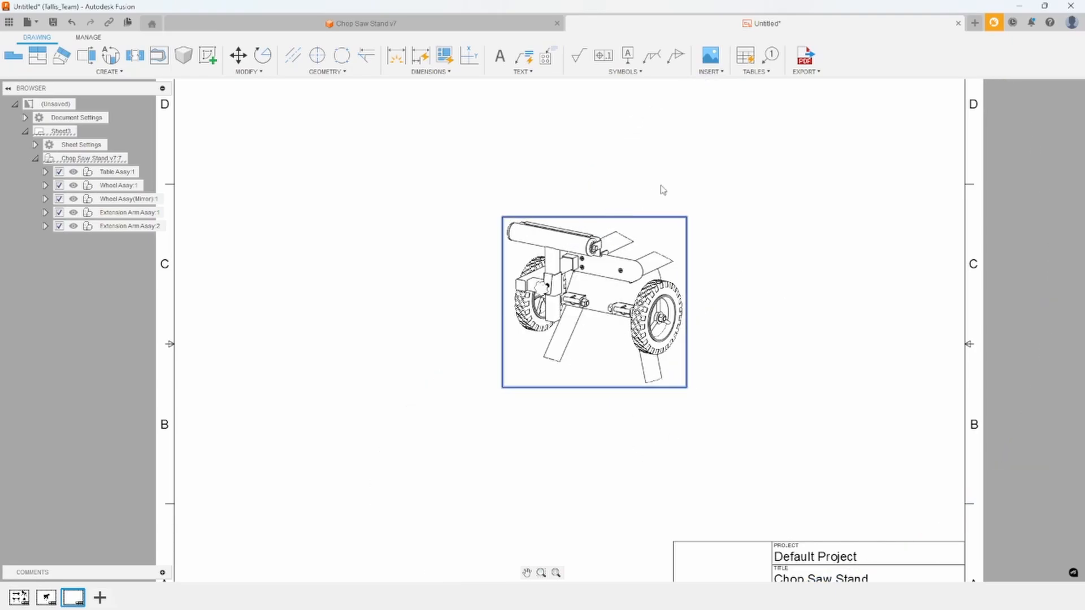
Set the breakout view to 1:2 scale, the first tangent edge display option and the shaded style.
{"action": "left_click", "coordinate": [1070, 156]}
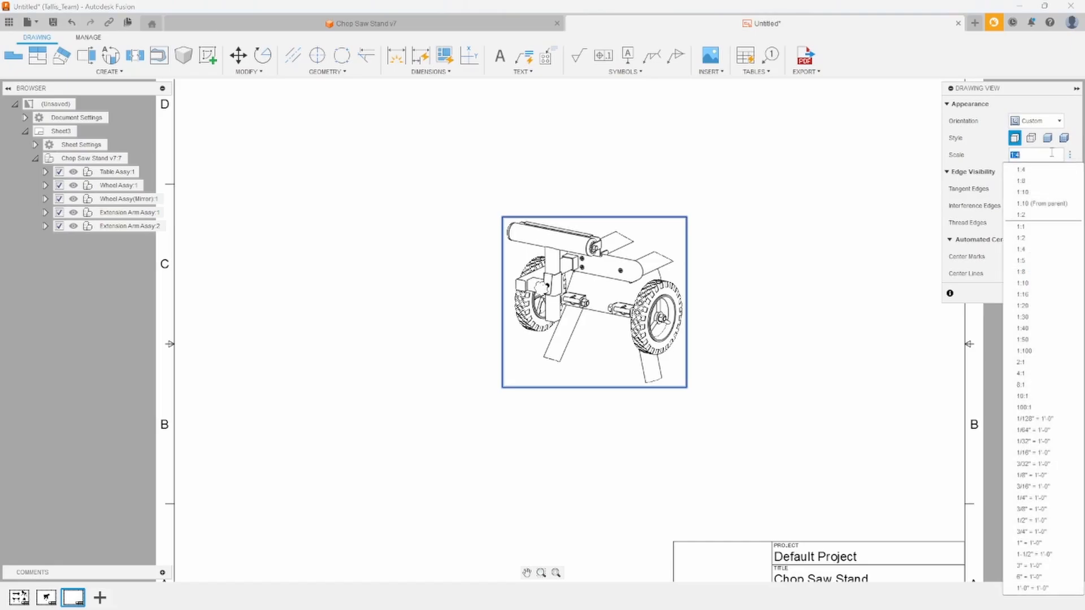
{"action": "left_click", "coordinate": [1023, 237]}
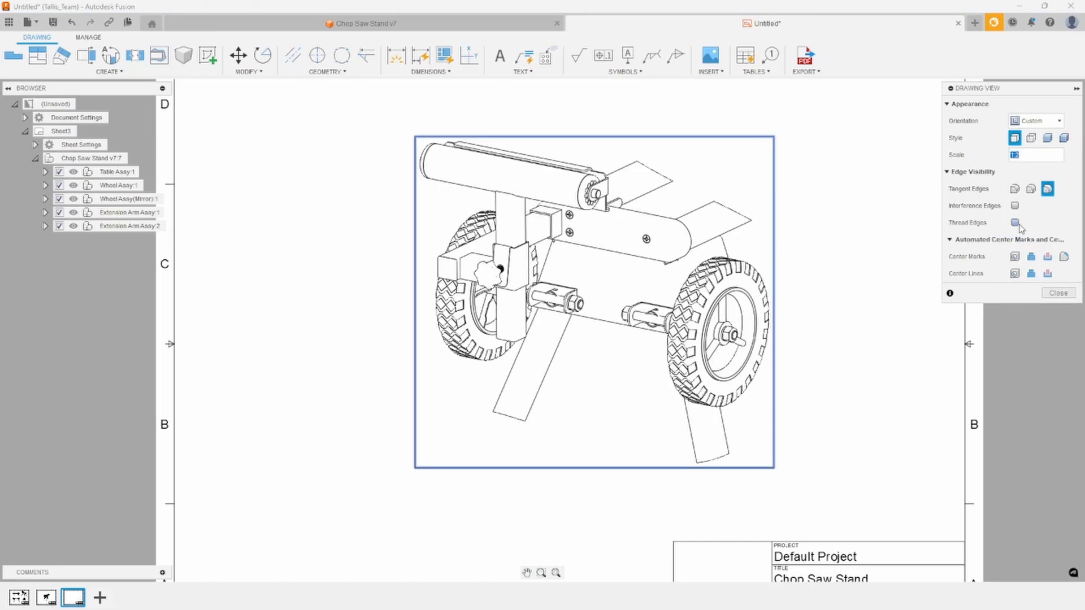
{"action": "left_click", "coordinate": [1015, 190]}
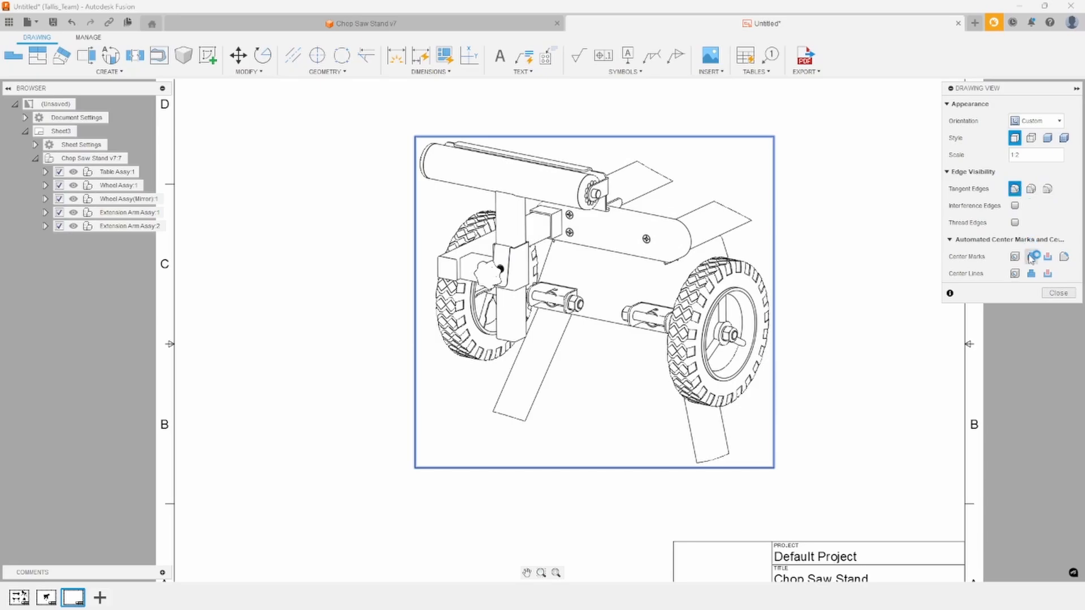
{"action": "left_click", "coordinate": [1048, 138]}
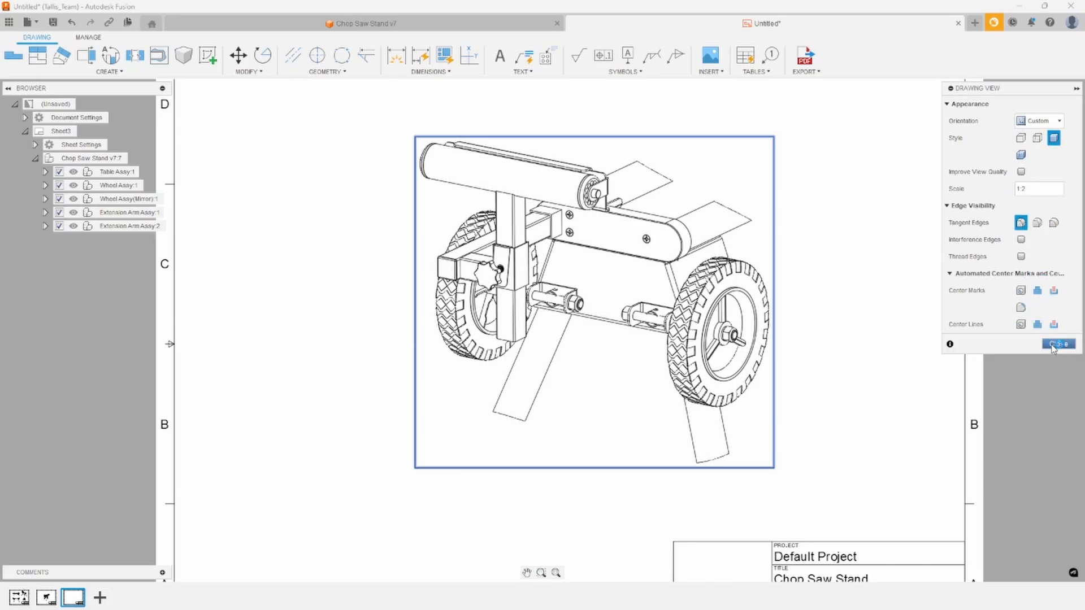
{"action": "left_click", "coordinate": [1052, 346]}
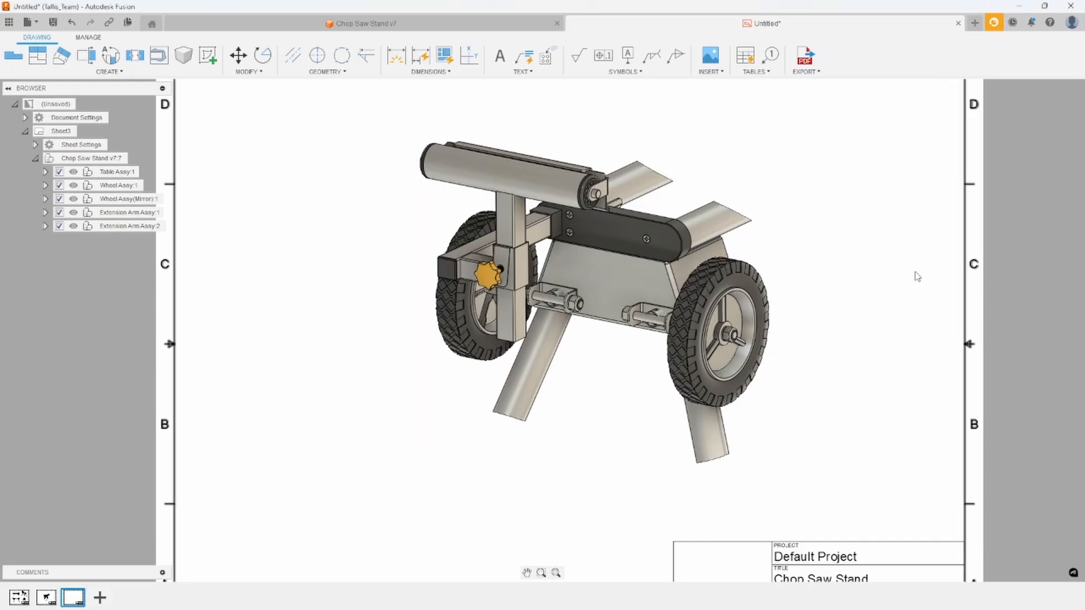
Review the first sheet of the drawing and the New Iso and Close_up named views in the Chop Saw Stand v7 design.
{"action": "scroll", "coordinate": [646, 275], "scroll_direction": "up", "scroll_amount": 3}
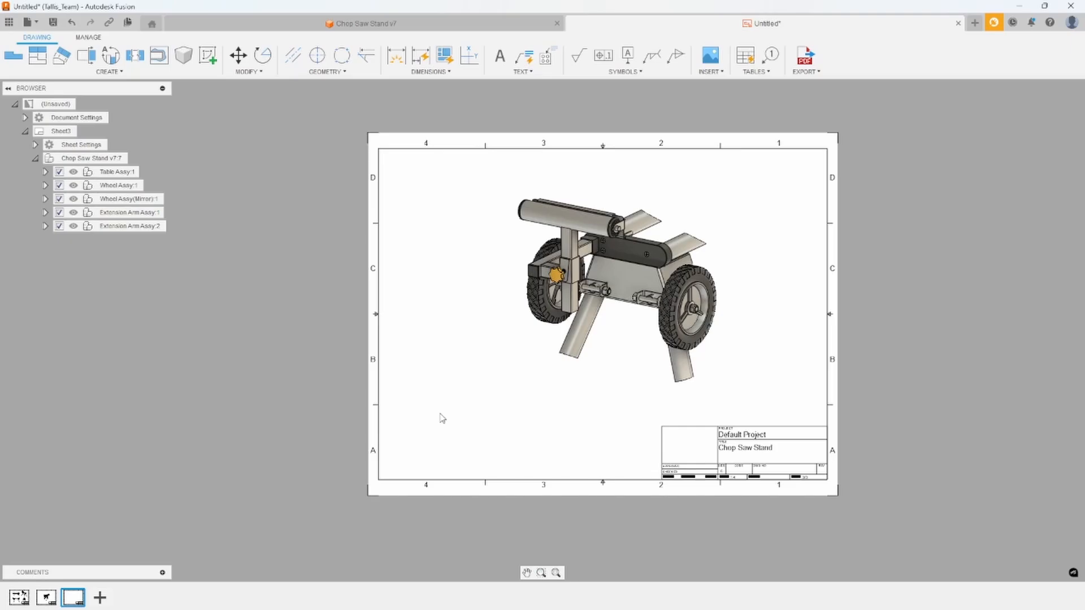
{"action": "left_click", "coordinate": [18, 597]}
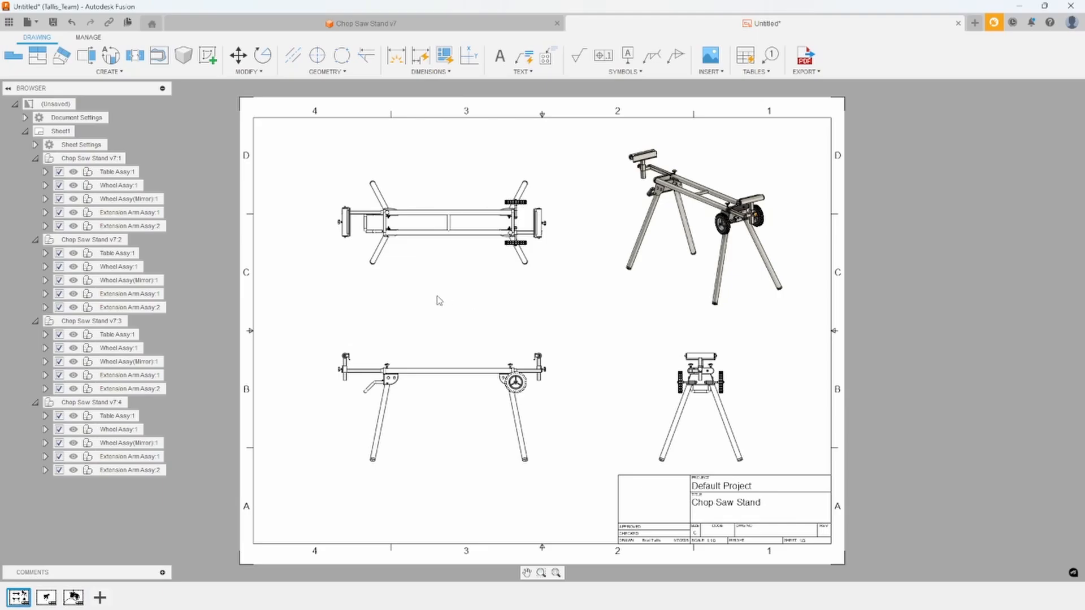
{"action": "left_click", "coordinate": [294, 27]}
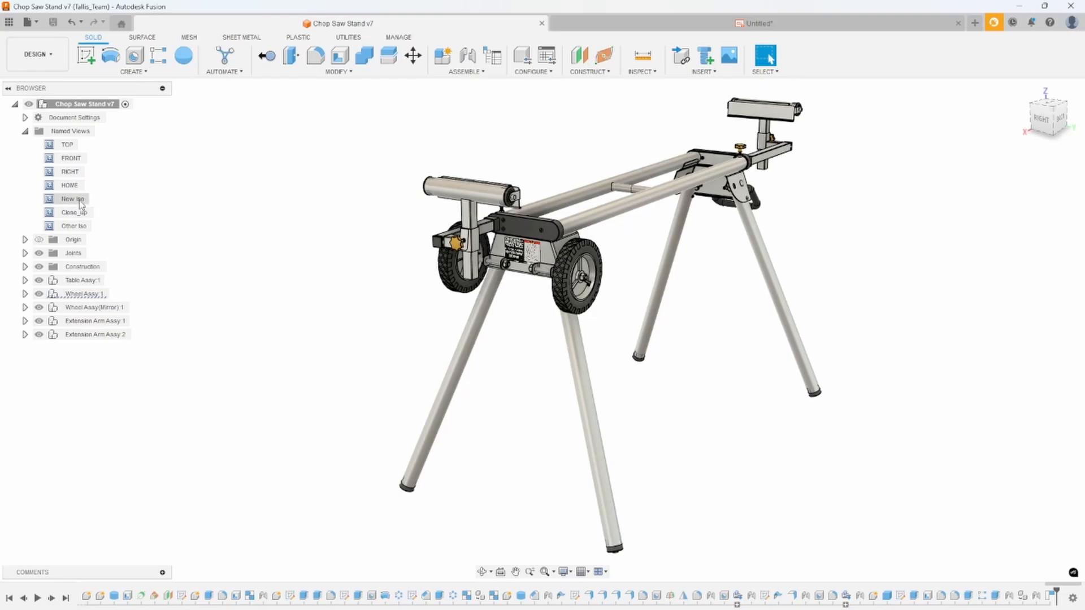
{"action": "double_click", "coordinate": [79, 201]}
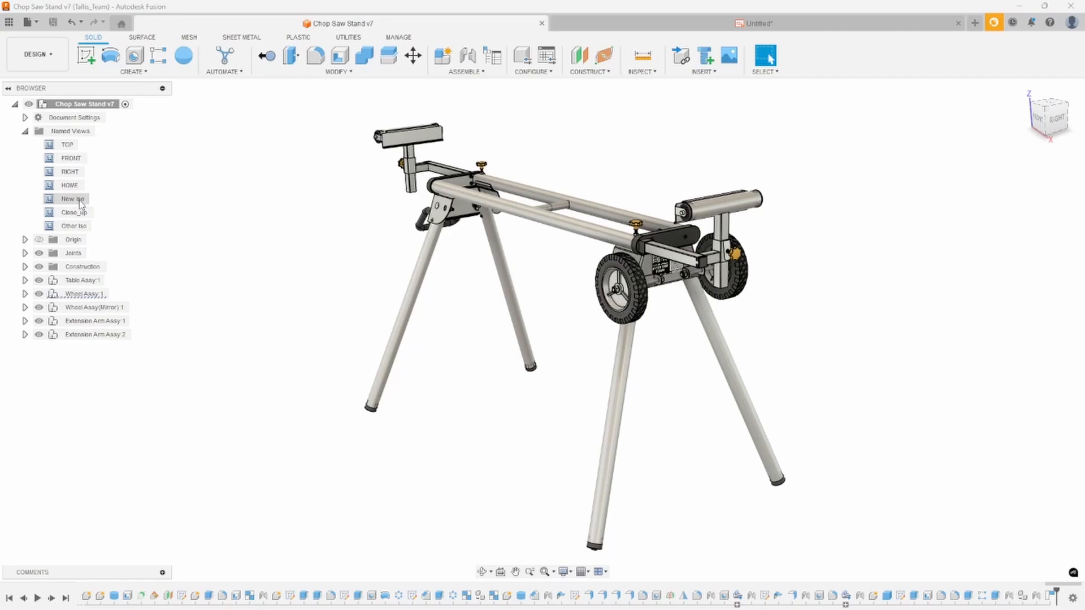
{"action": "double_click", "coordinate": [74, 214]}
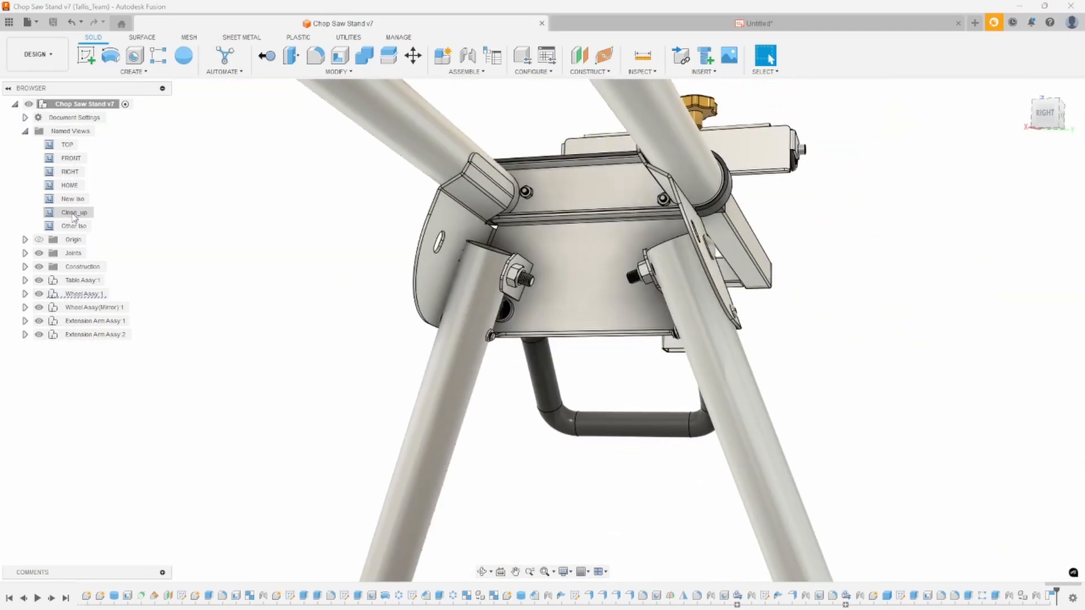